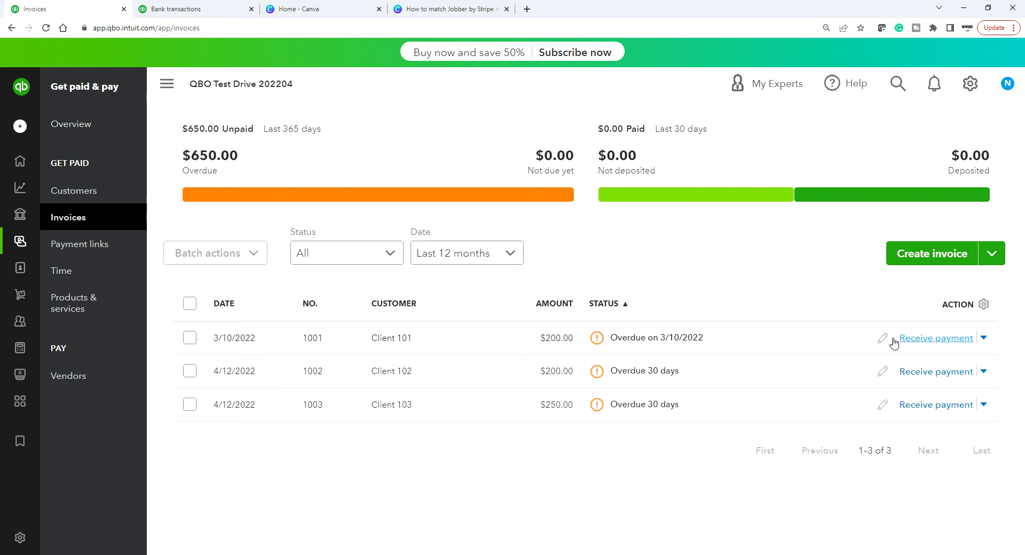
Compare the Jobber invoices with the $194.00 and $437.00 Jobber By Stripe bank deposits
left_click(190, 6)
scroll(597, 418, "down", 1)
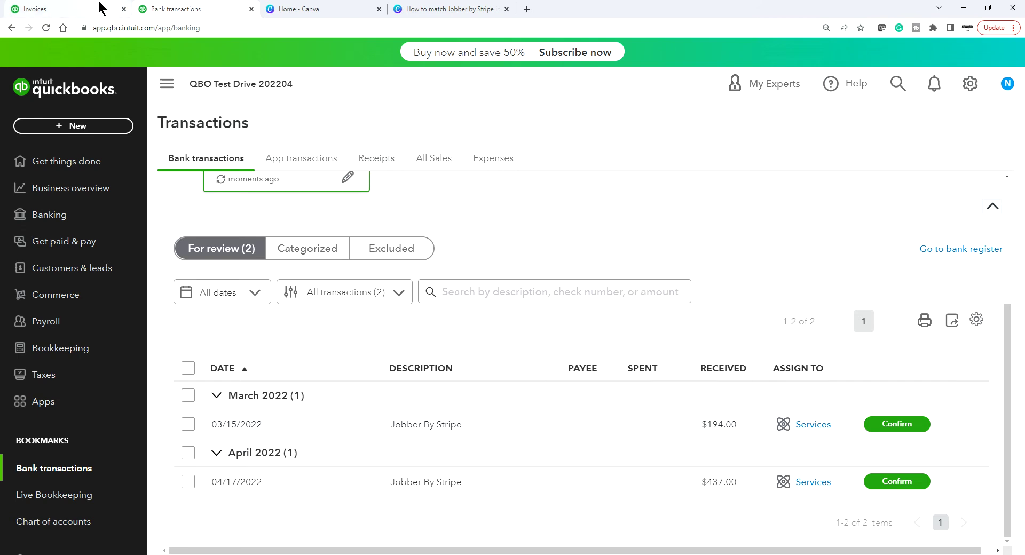
left_click(36, 9)
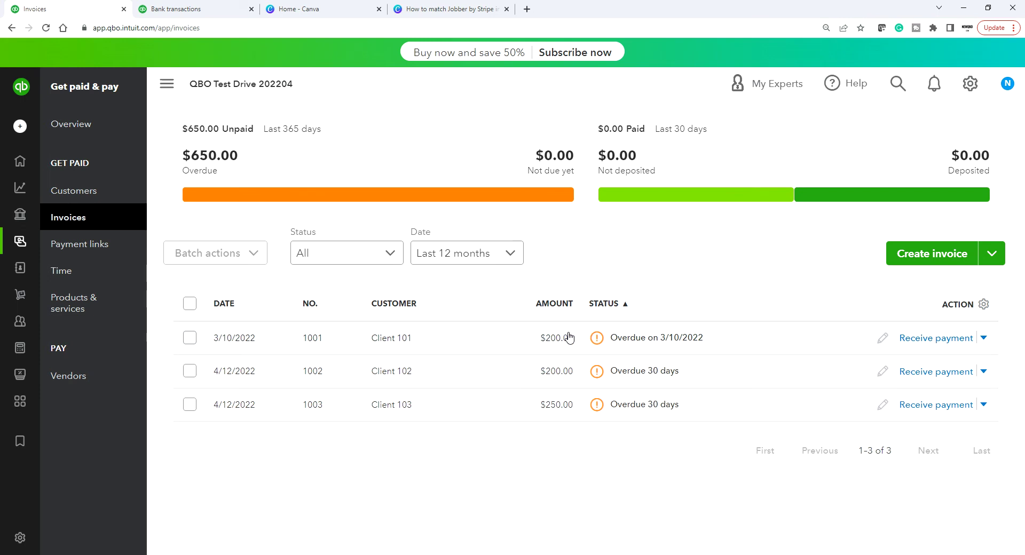
left_click(184, 8)
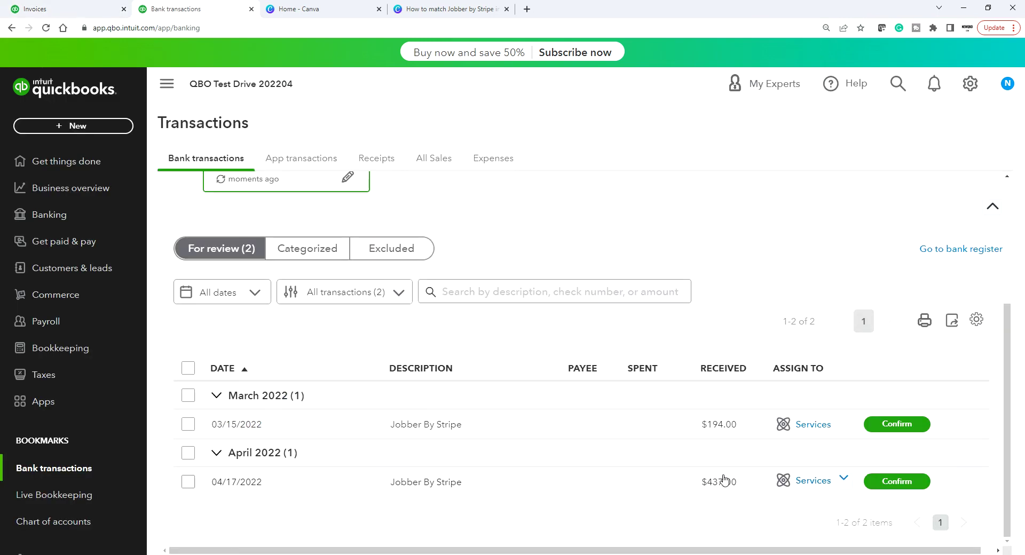
left_click(80, 9)
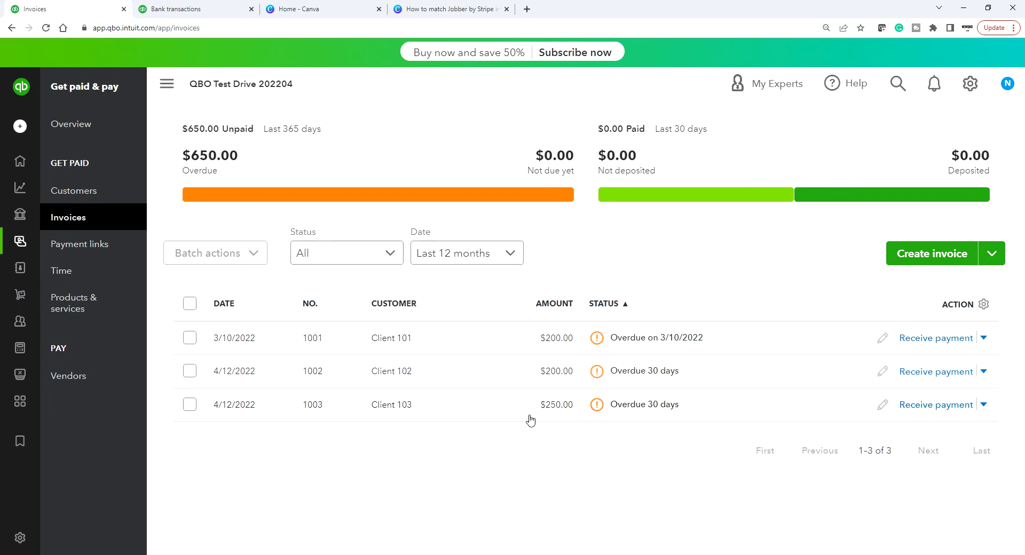
left_click(182, 8)
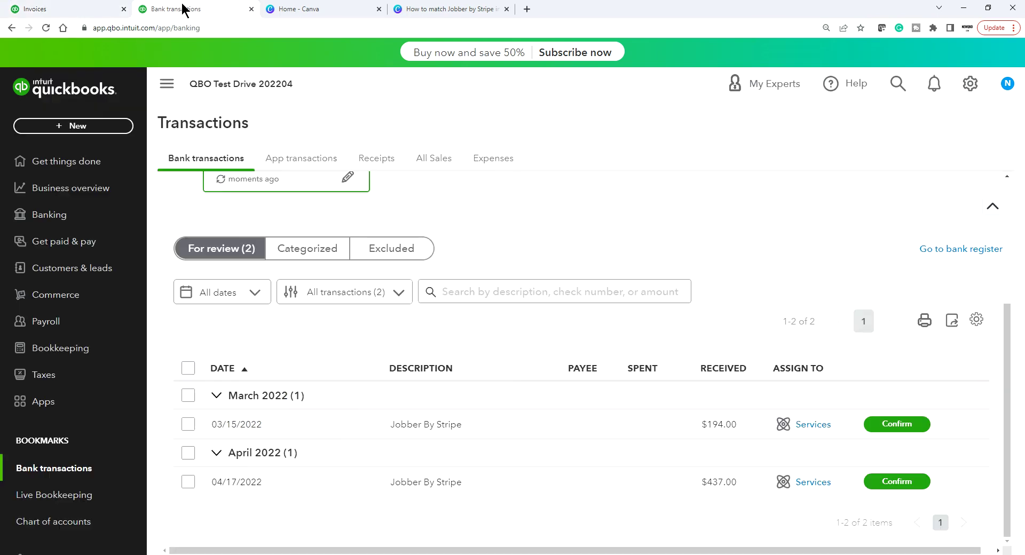
left_click(85, 9)
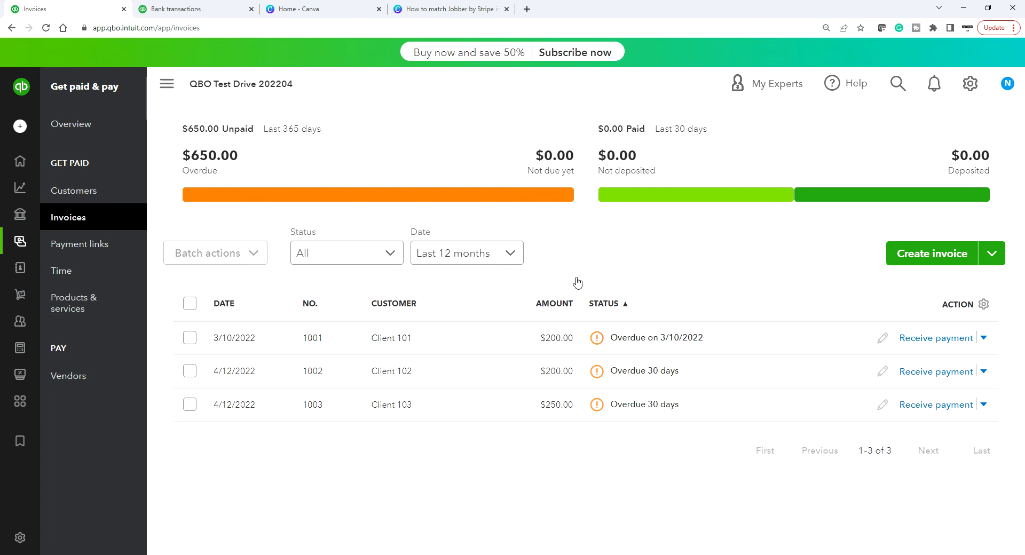
left_click(184, 9)
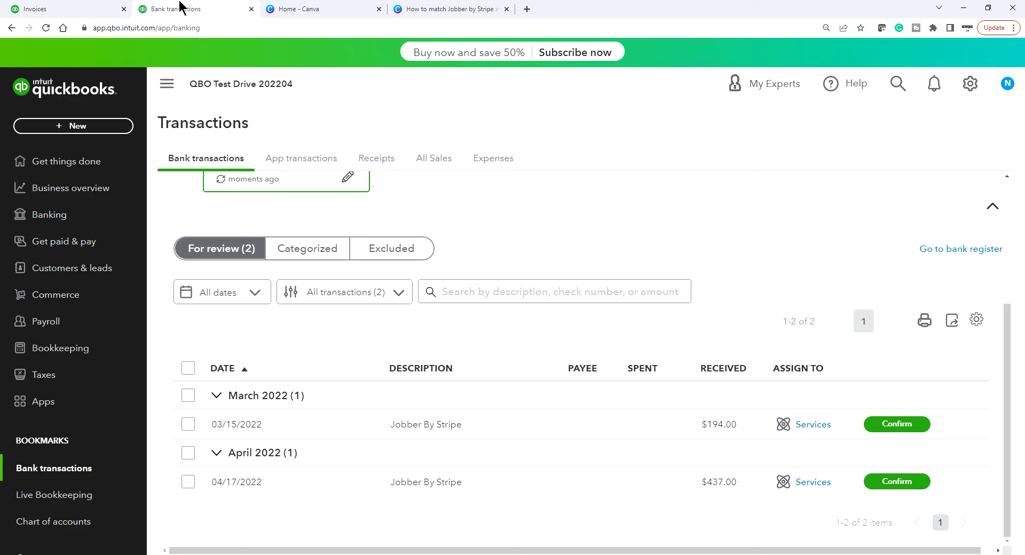
left_click(63, 8)
Record invoice 1001's $200.00 payment dated 03/15/2022 into Undeposited Funds
left_click(930, 339)
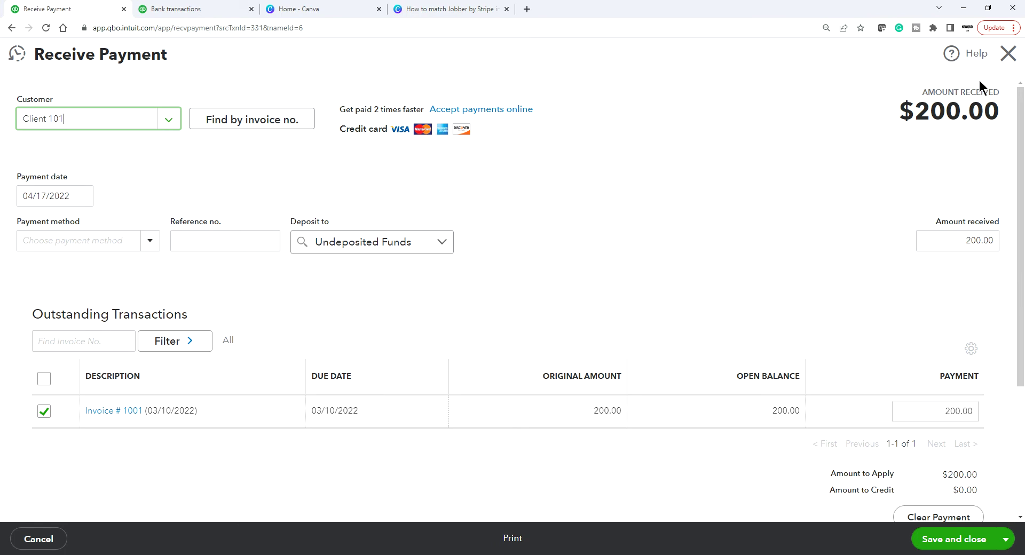
left_click(1007, 53)
left_click(919, 342)
left_click(80, 196)
left_click(31, 230)
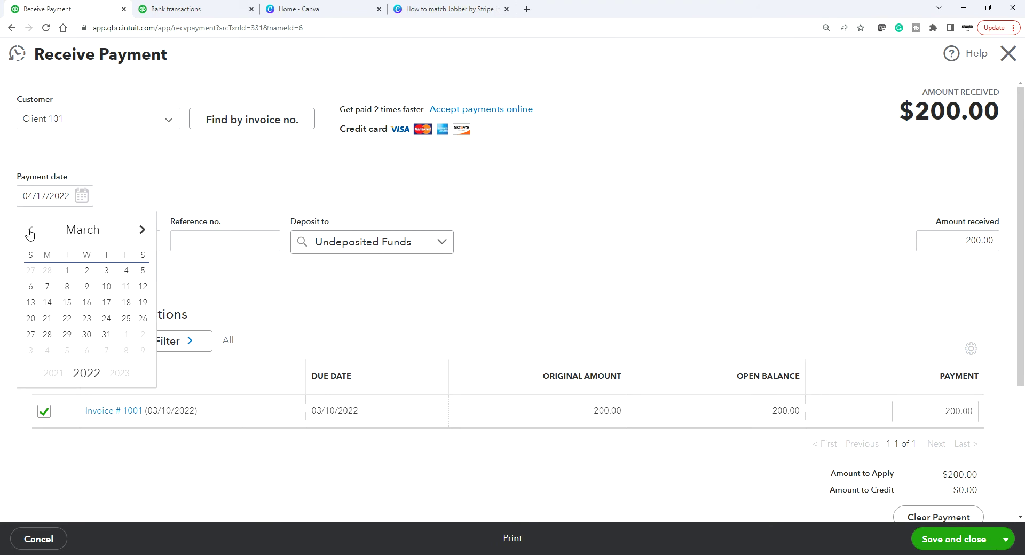
left_click(67, 303)
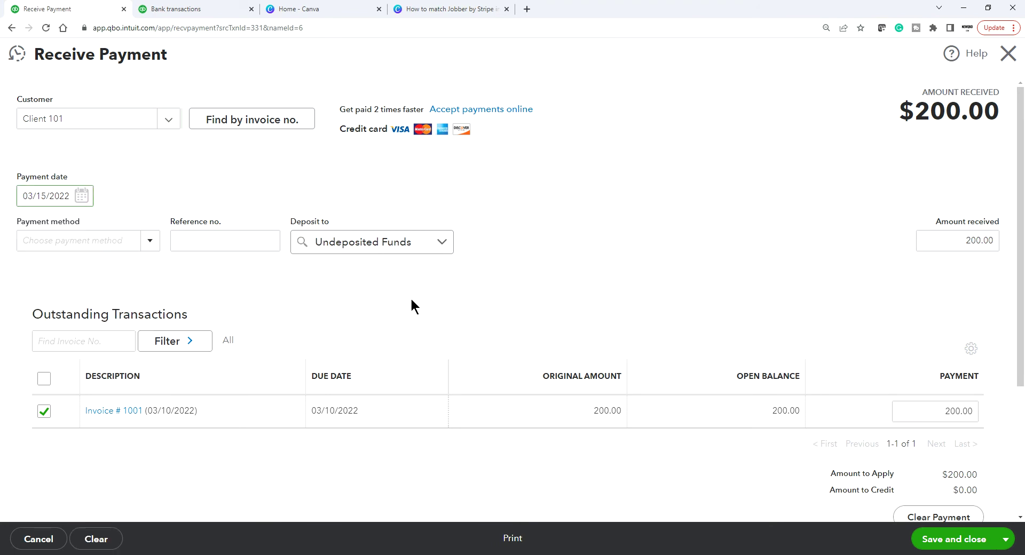
left_click(443, 244)
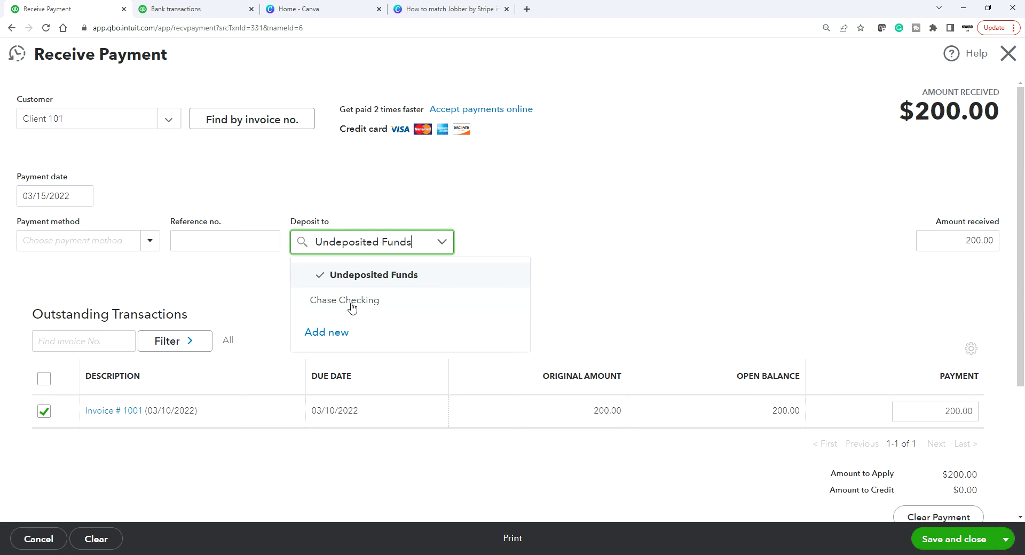
left_click(523, 216)
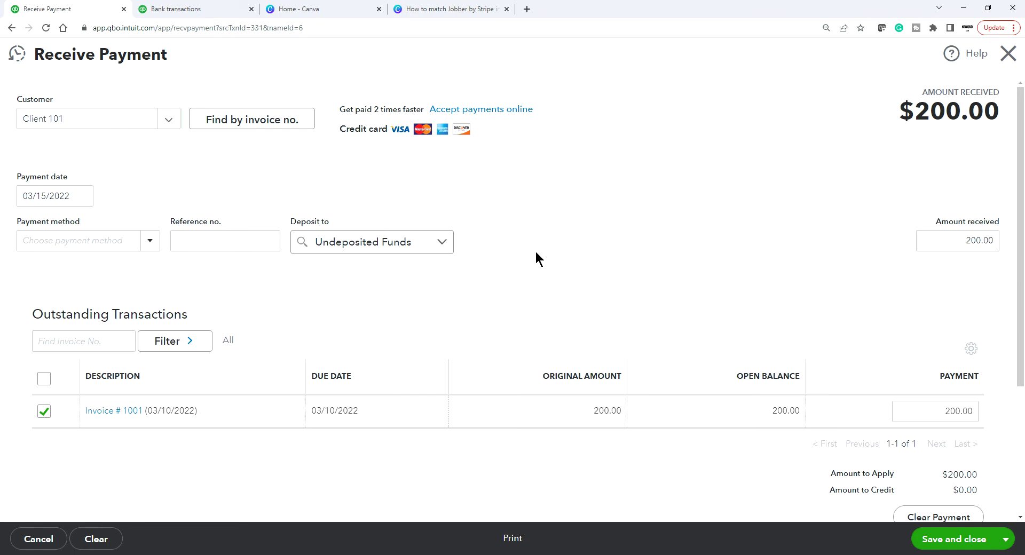
left_click(950, 540)
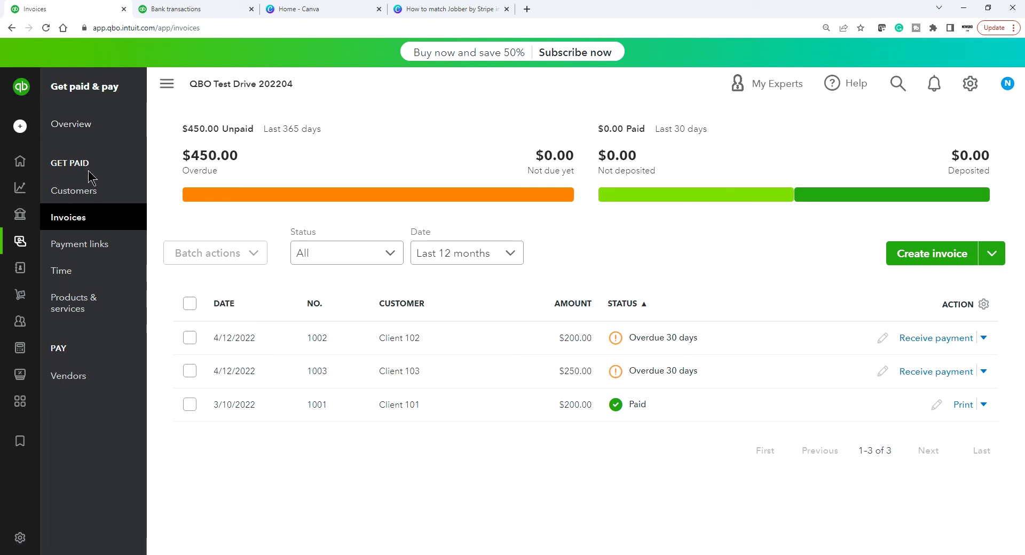
Reload the Bank transactions page and bring up the + New transaction menu
mouse_move(8, 172)
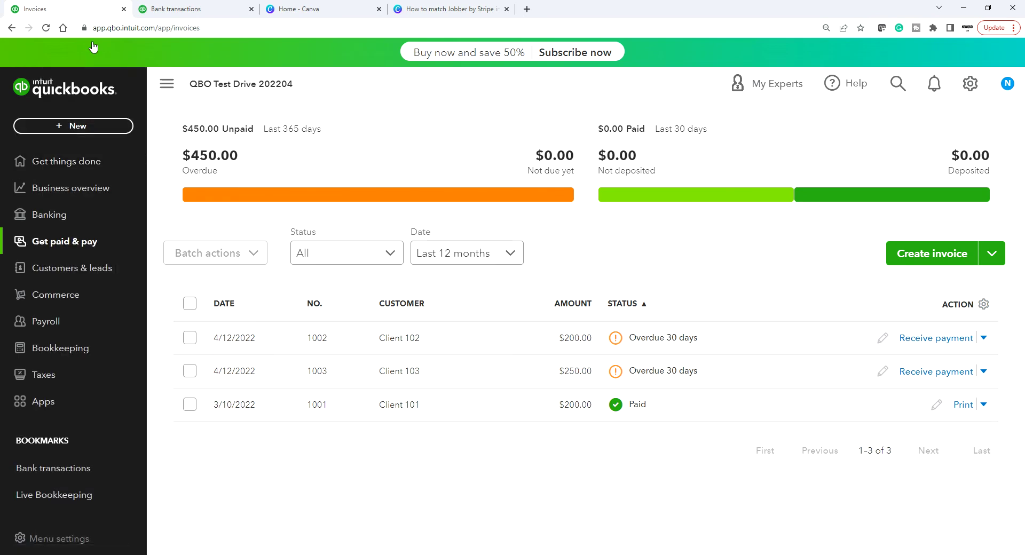
left_click(179, 9)
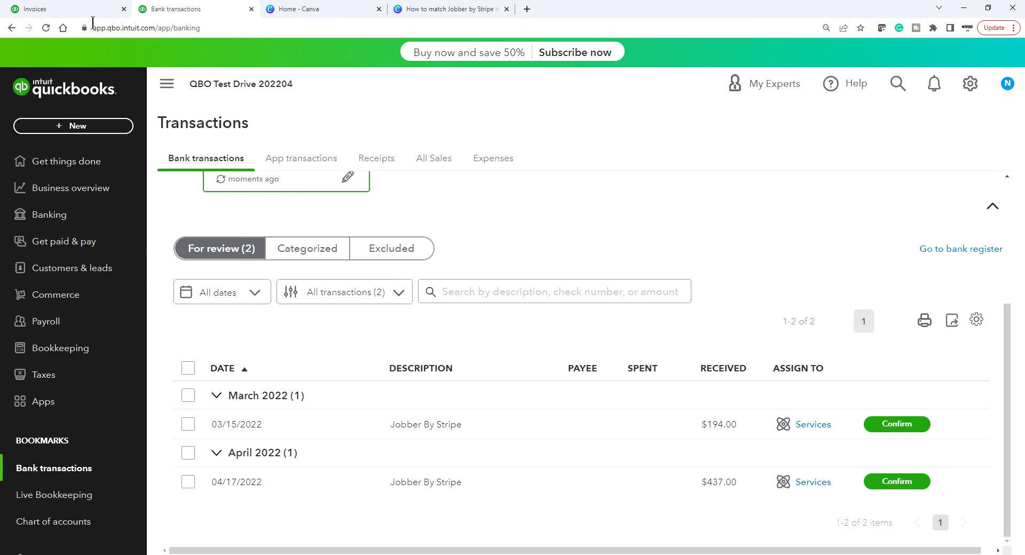
left_click(46, 27)
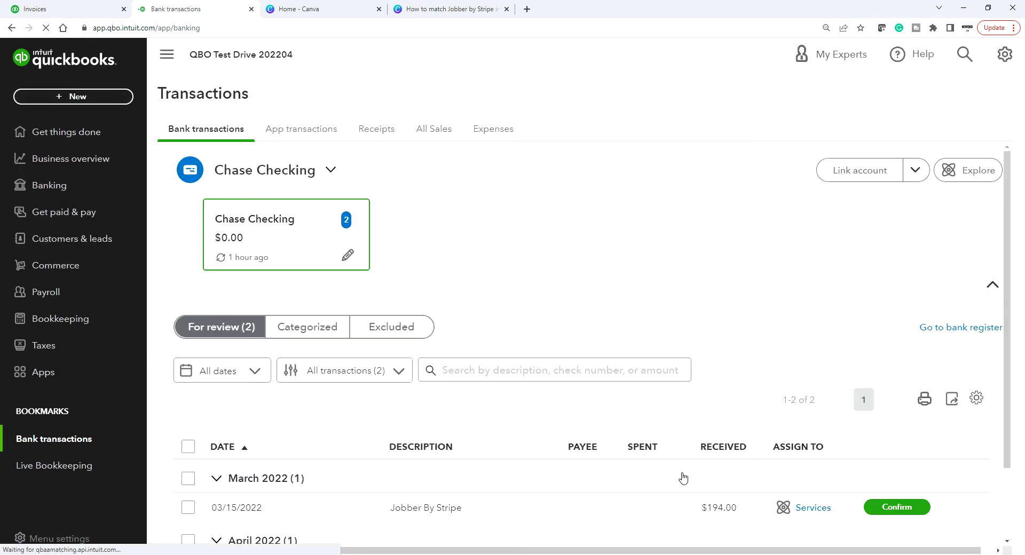
scroll(687, 511, "down", 2)
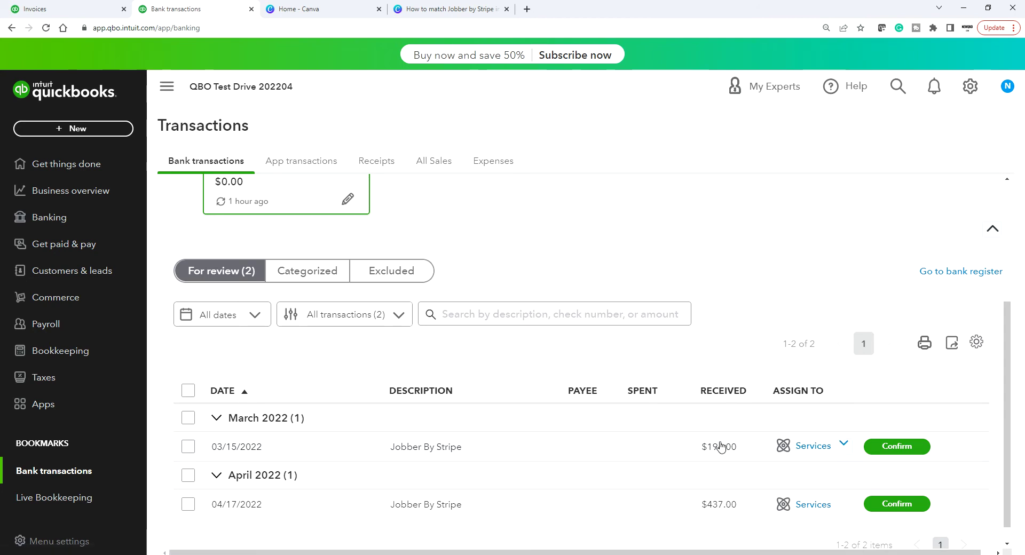
left_click(88, 131)
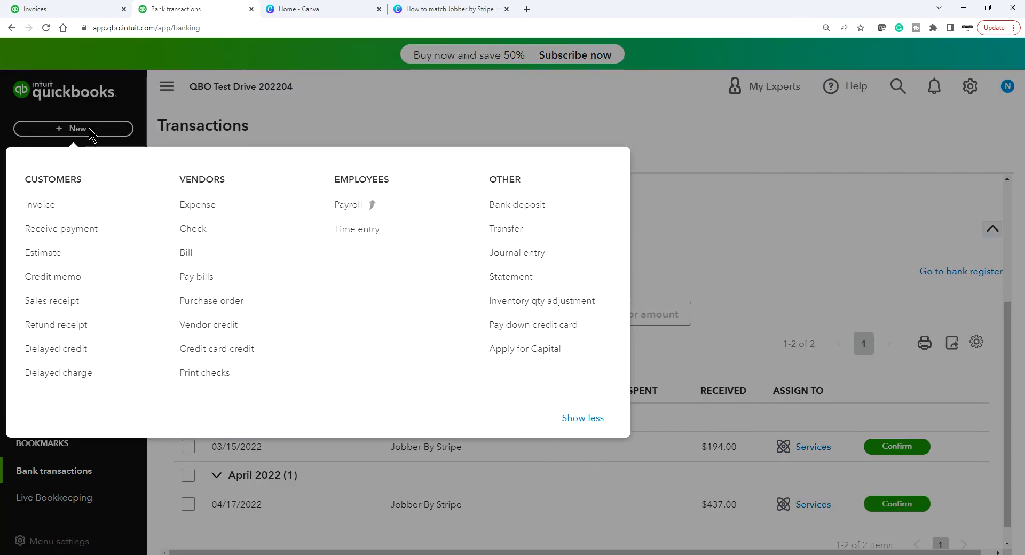
Start a bank deposit with Client 101's $200.00 payment as Jobber by Stripe, adding a funds line
left_click(523, 204)
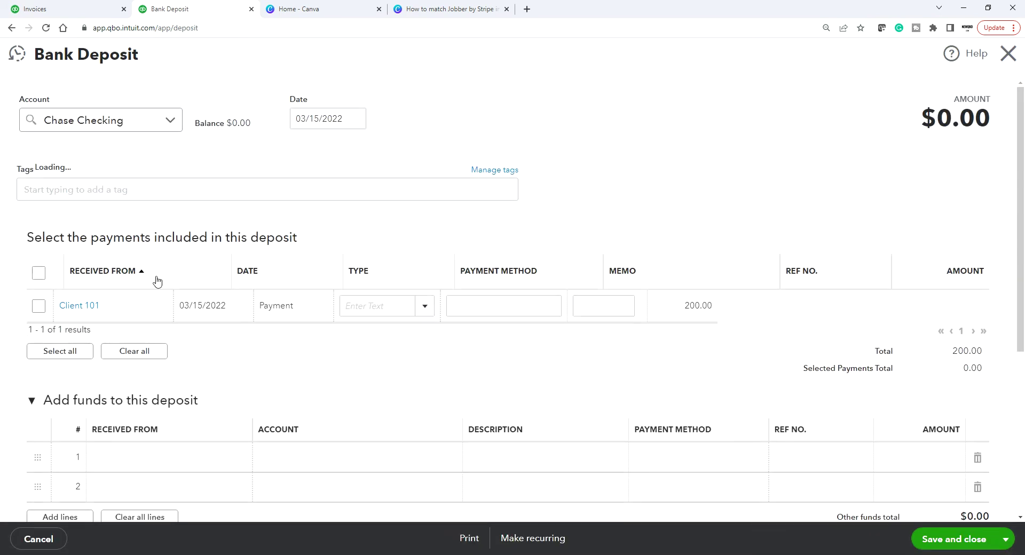
left_click(35, 307)
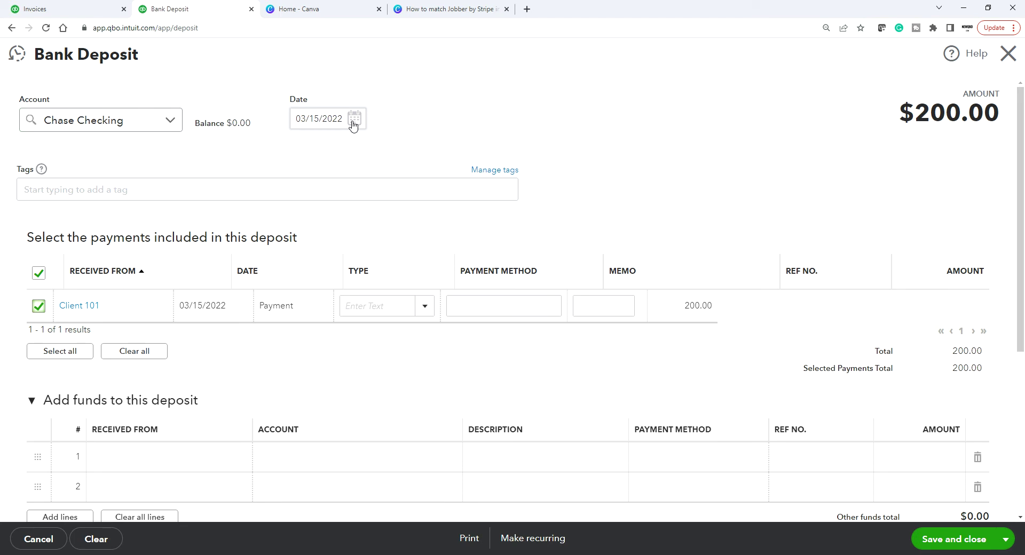
left_click(421, 310)
left_click(389, 423)
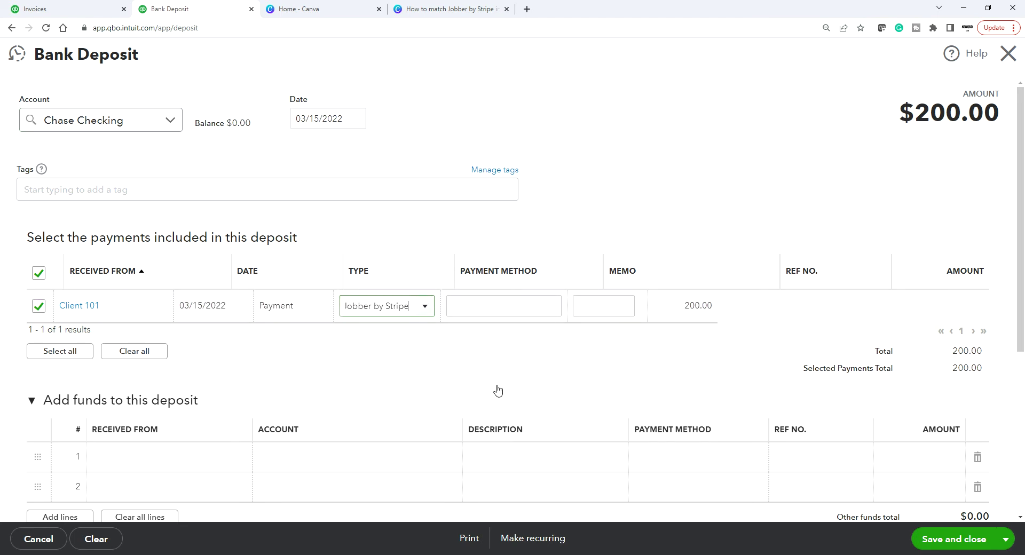
scroll(320, 409, "down", 2)
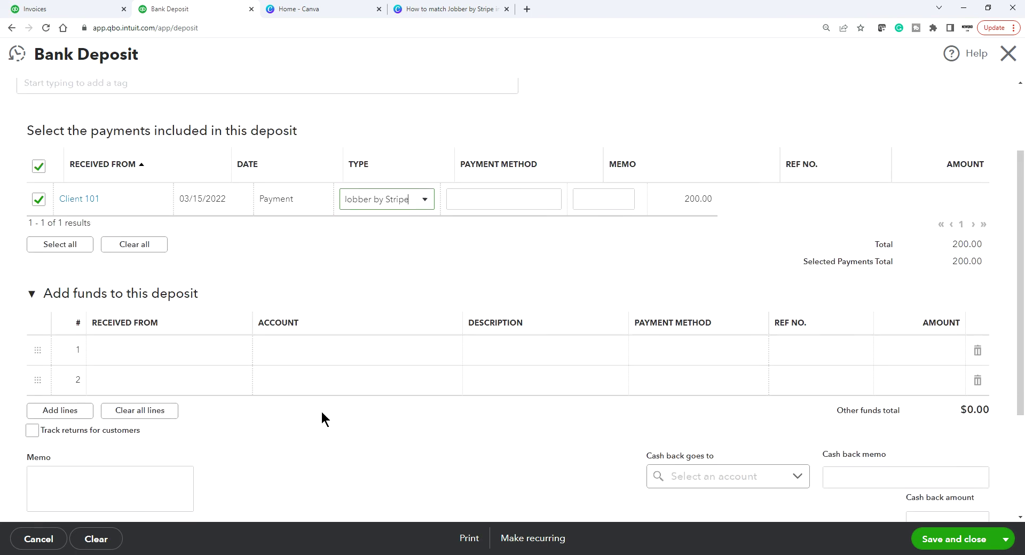
left_click(172, 347)
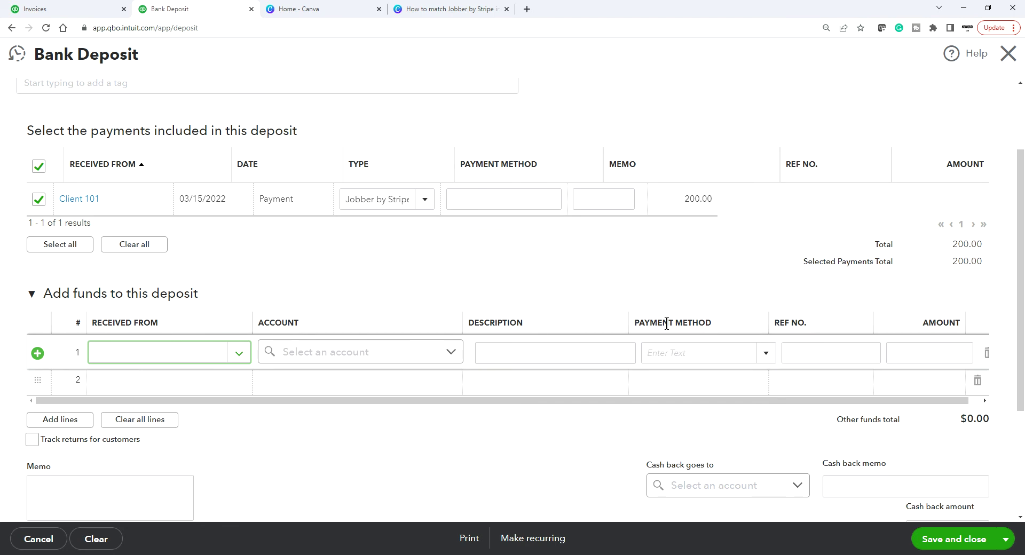
left_click(952, 353)
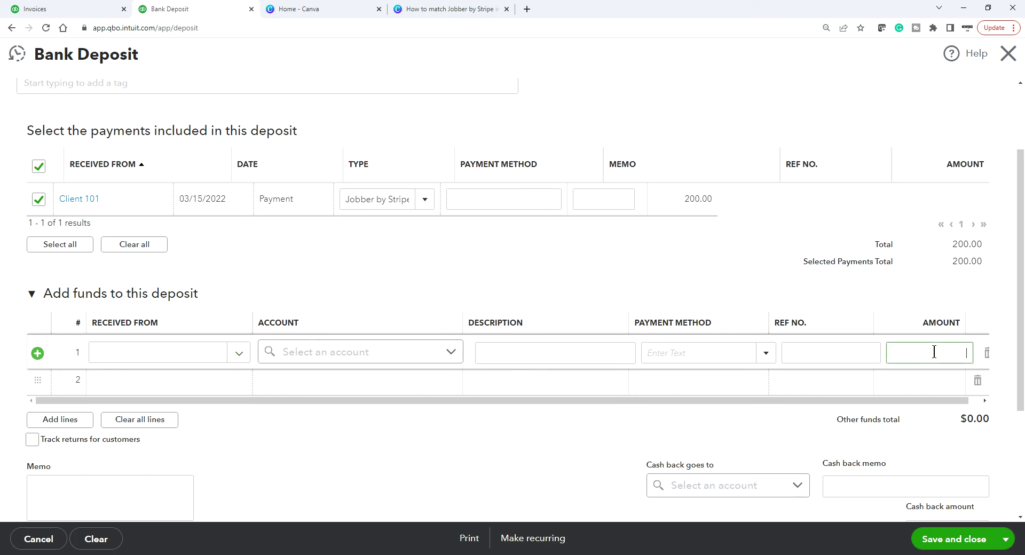
Set the funds line's payer to Stripe and account to Bank Charges: Merchant Fees
type("st")
left_click(189, 354)
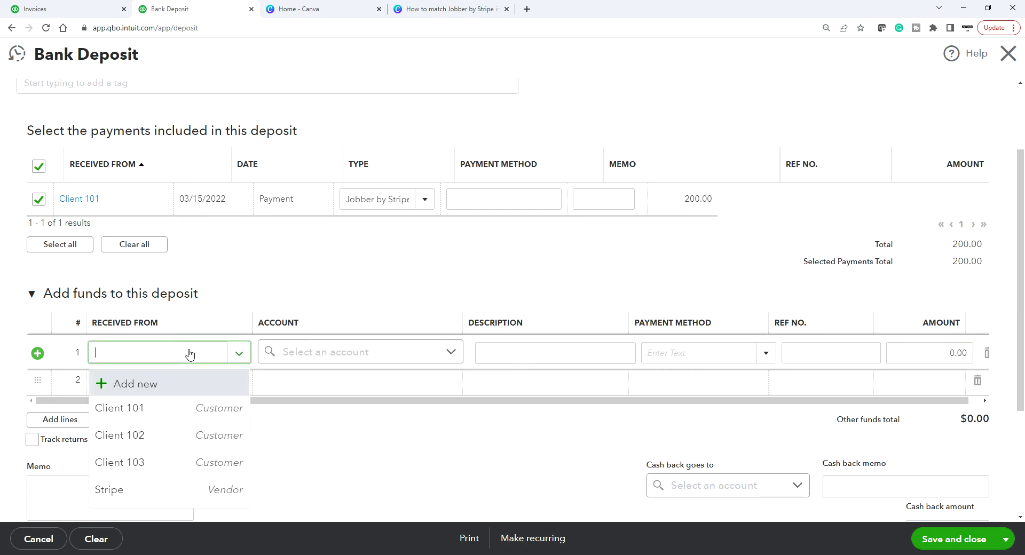
left_click(192, 492)
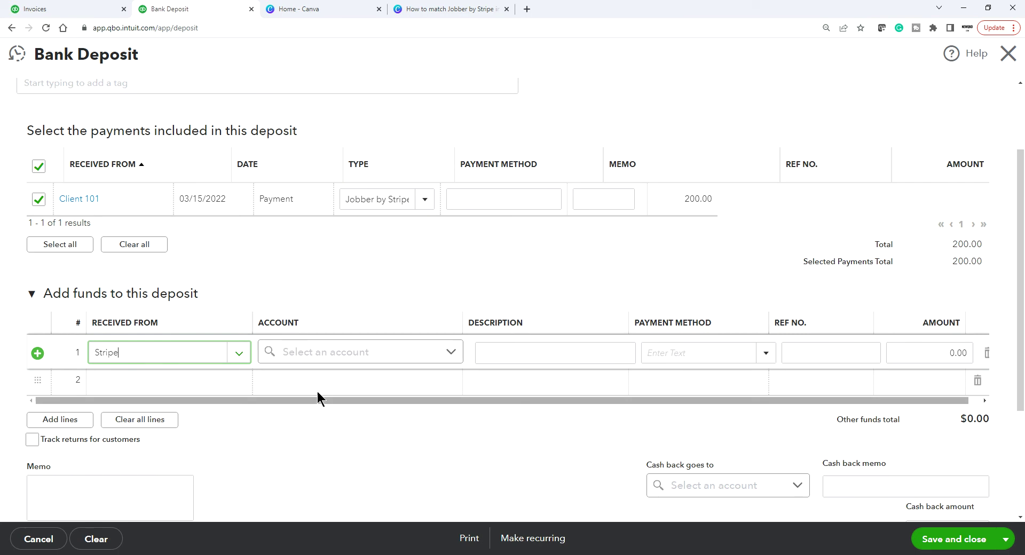
left_click(324, 348)
type("mer")
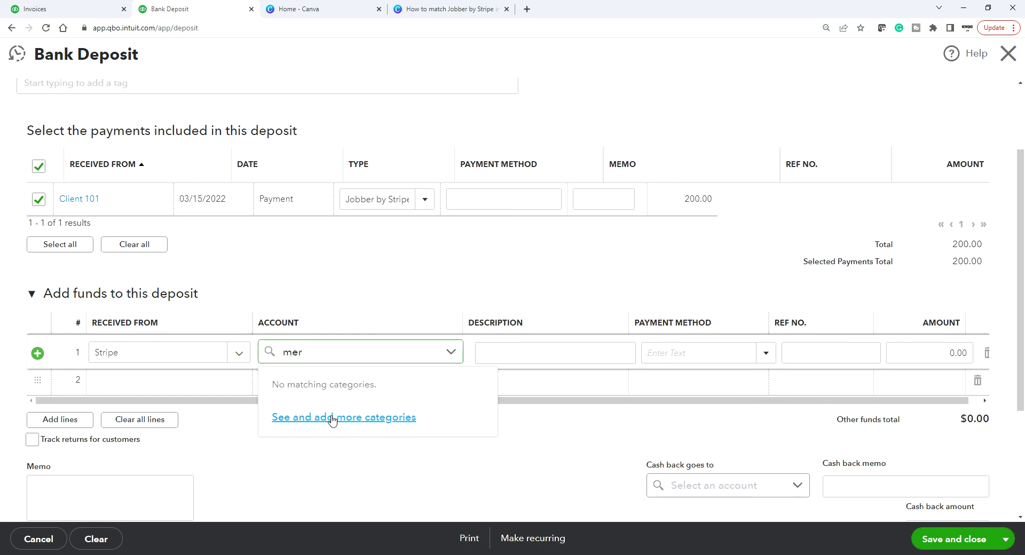
left_click(342, 417)
left_click(663, 193)
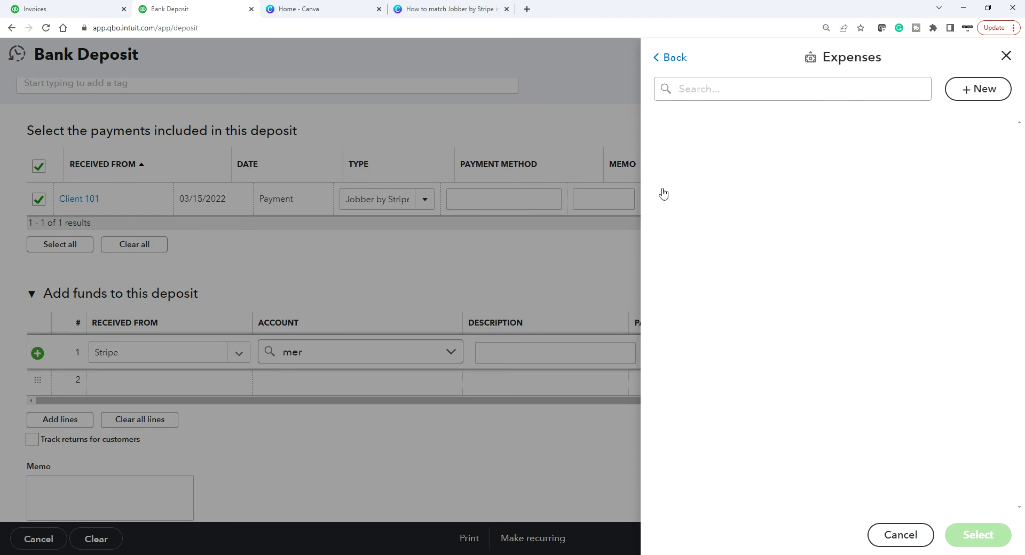
left_click(724, 212)
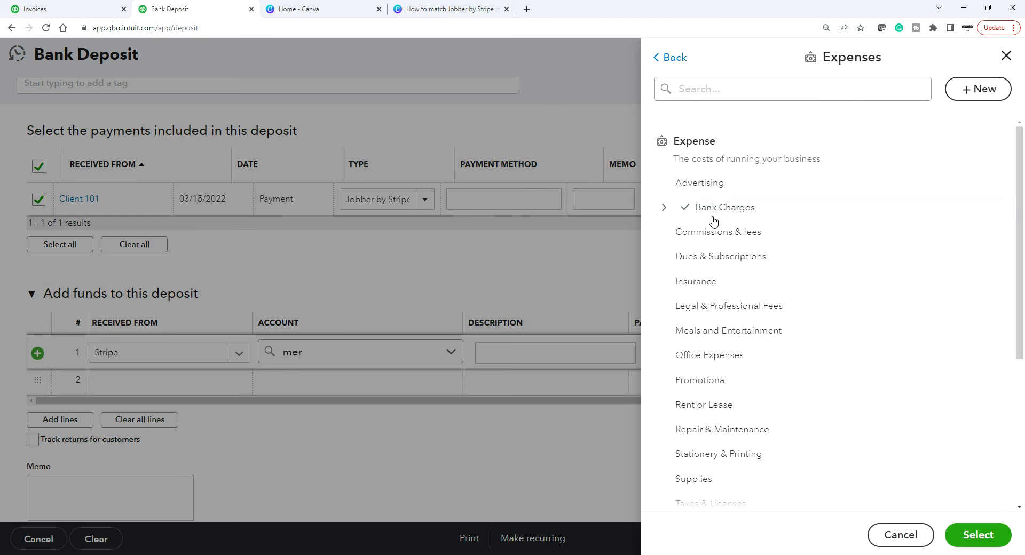
left_click(663, 208)
left_click(711, 231)
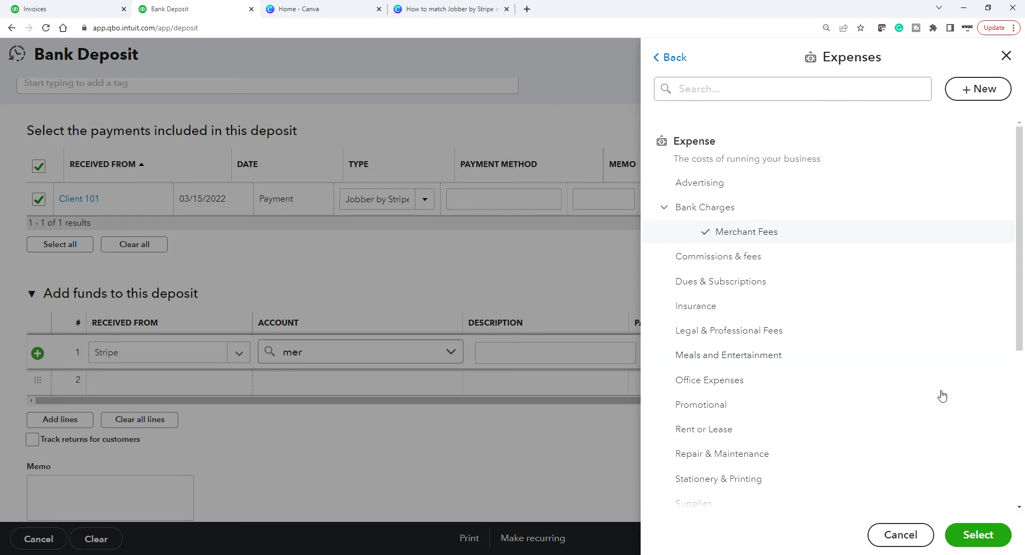
left_click(981, 535)
Give the fee line method Jobber by Stripe and amount -6.00, then save the $194.00 deposit
left_click(748, 358)
left_click(708, 470)
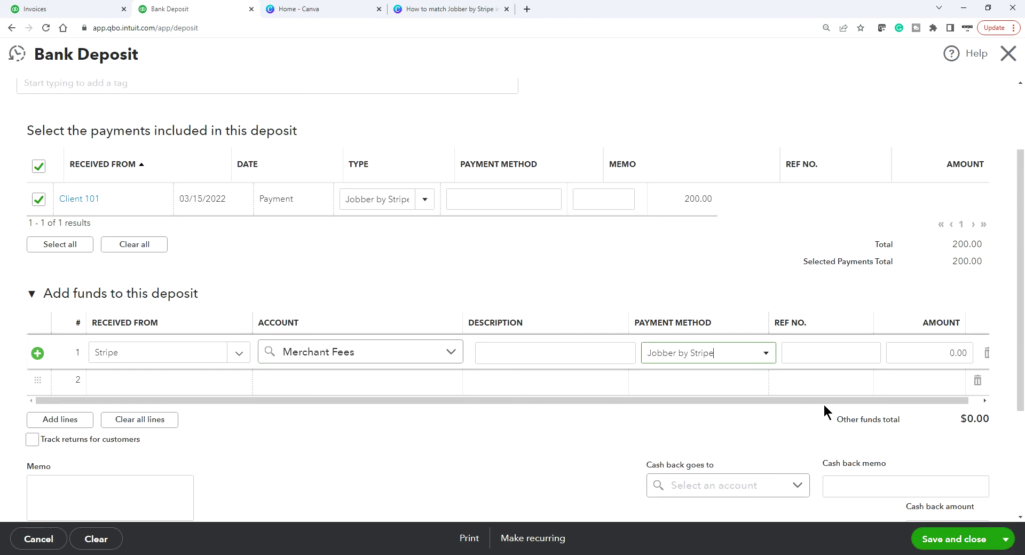
left_click(939, 352)
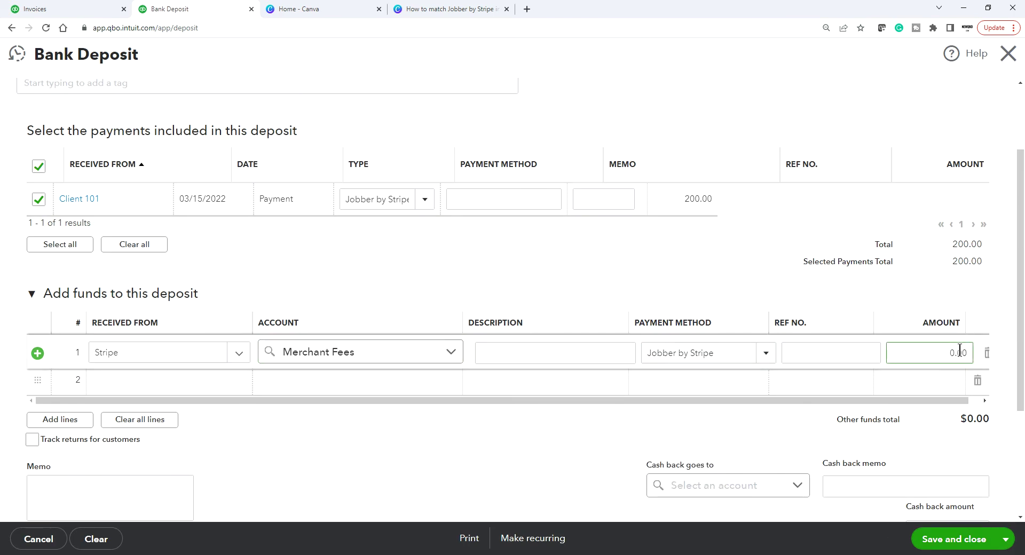
key("BackSpace")
key("BackSpace")
key("BackSpace")
key("BackSpace")
type("194-")
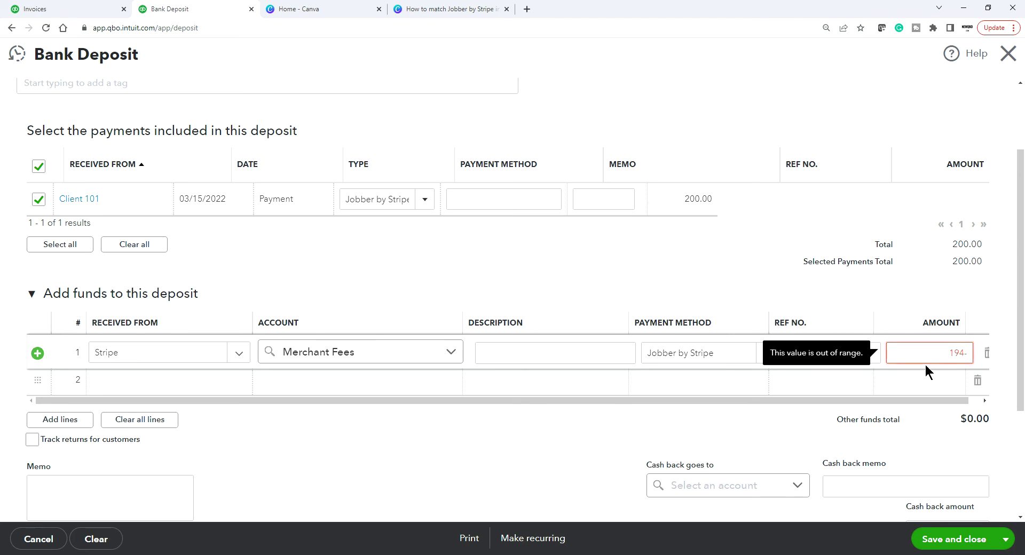
type("20")
key("Tab")
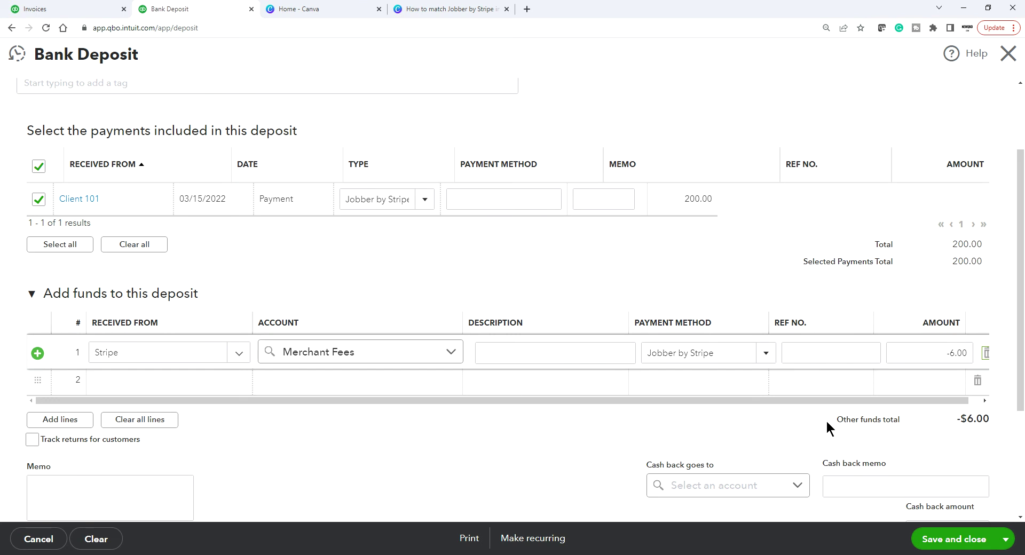
scroll(826, 425, "down", 3)
scroll(934, 424, "up", 2)
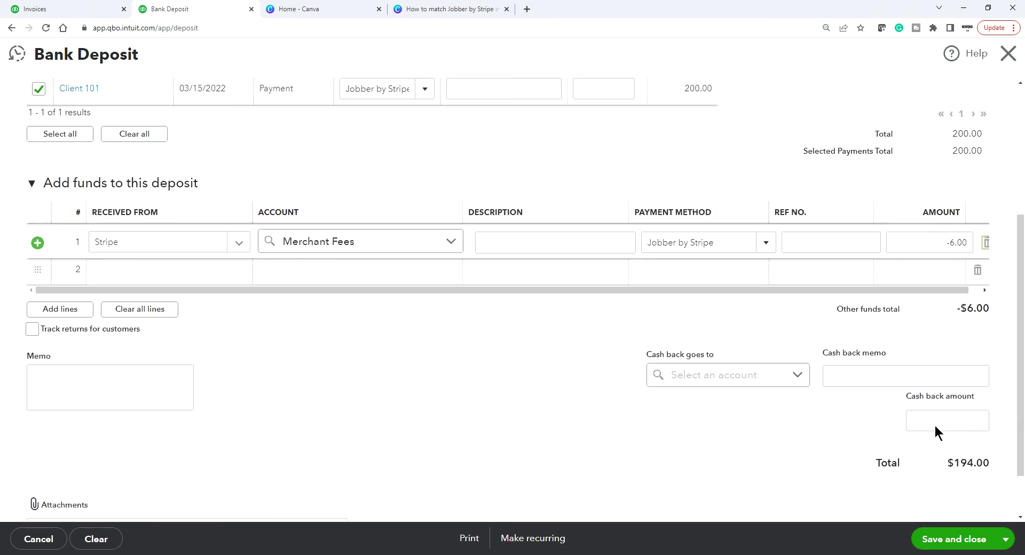
scroll(820, 393, "down", 2)
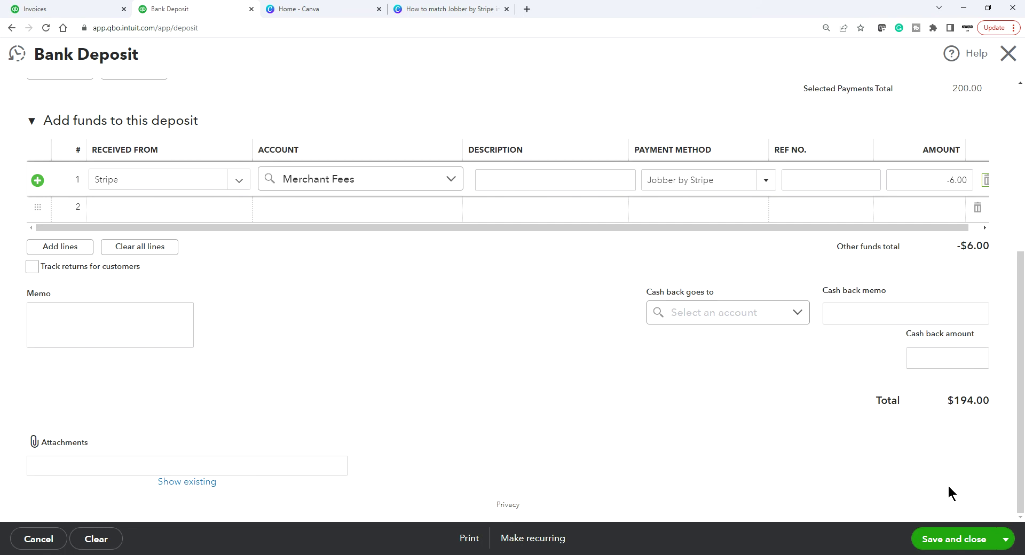
left_click(945, 548)
left_click(946, 539)
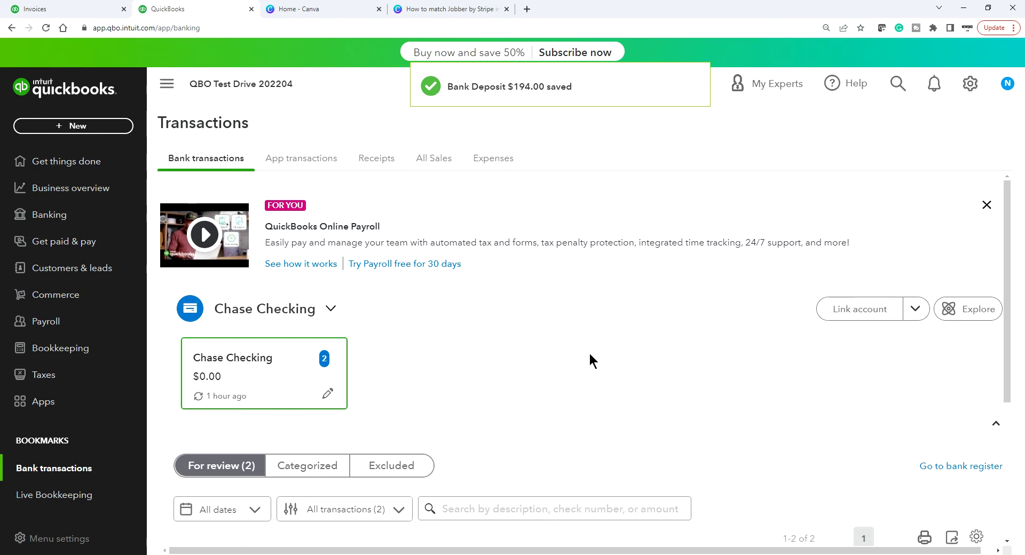
Confirm the 03/15/2022 $194.00 Jobber By Stripe bank row as a match for the saved deposit
scroll(589, 352, "down", 4)
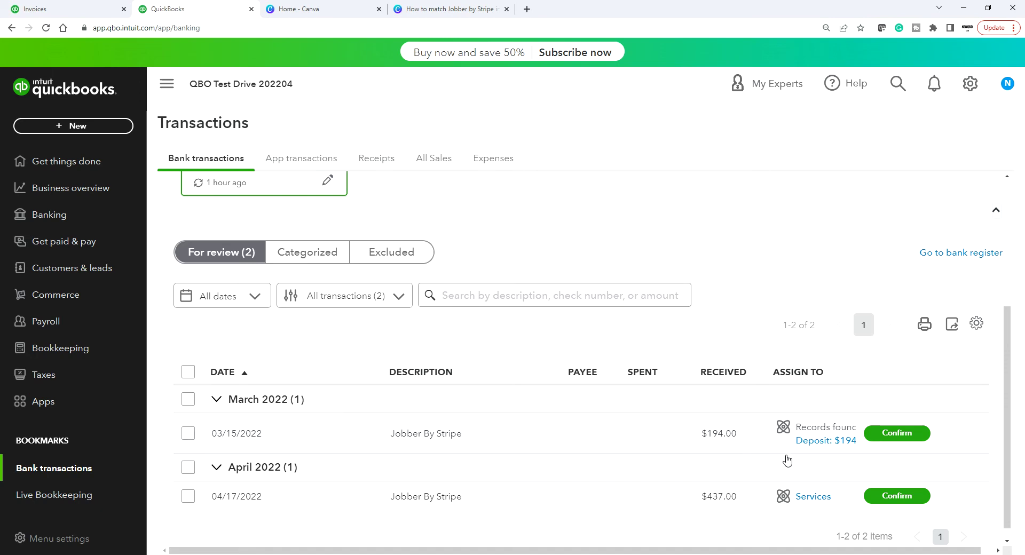
left_click(664, 440)
scroll(661, 437, "down", 3)
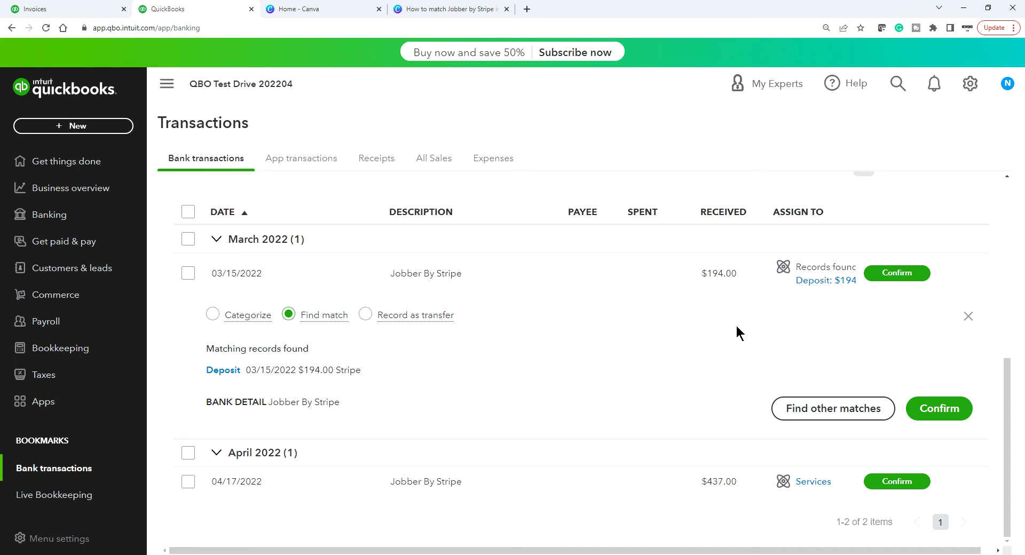
left_click(945, 410)
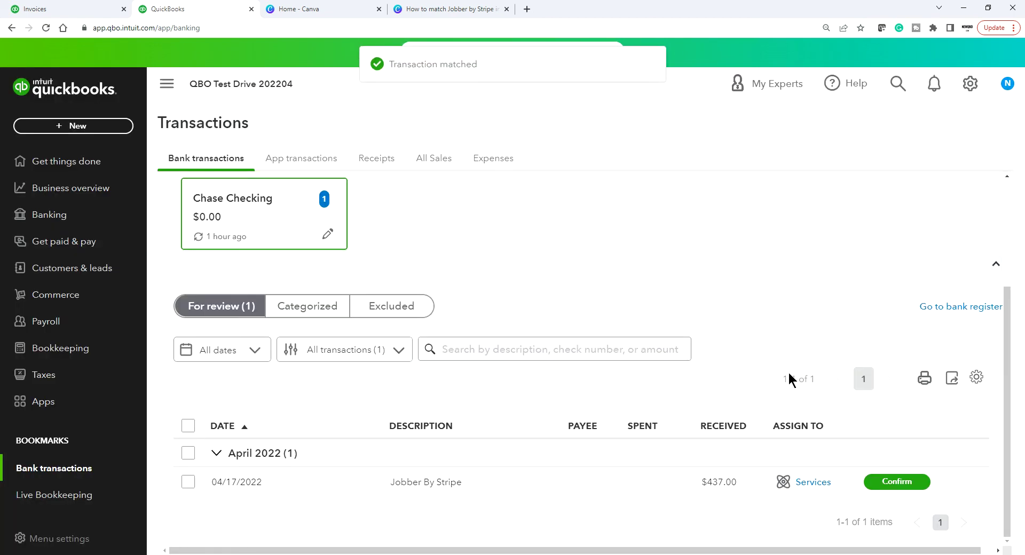
Reload the invoices list so invoice 1001 shows Deposited, rechecking the bank feed
left_click(69, 8)
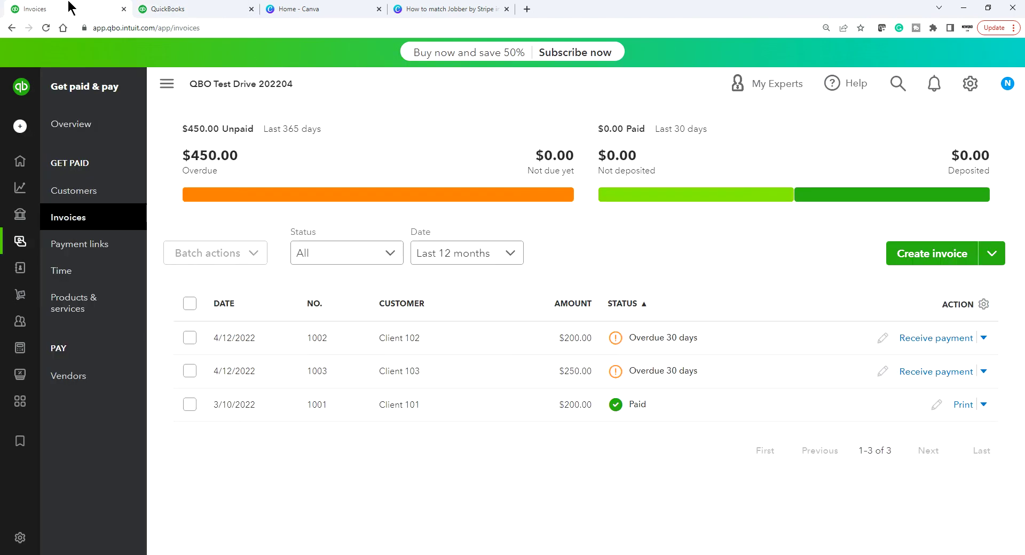
left_click(47, 29)
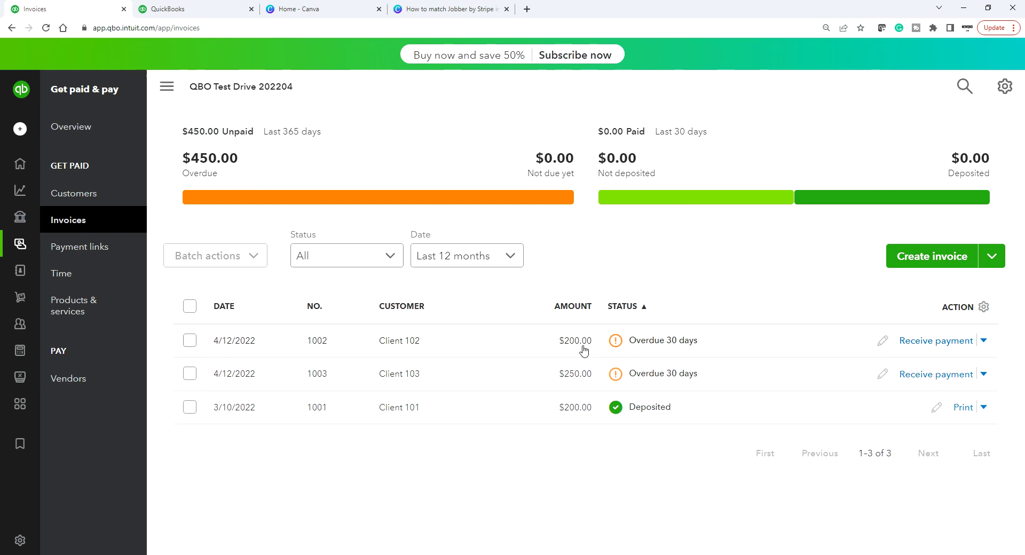
left_click(166, 8)
scroll(745, 392, "down", 3)
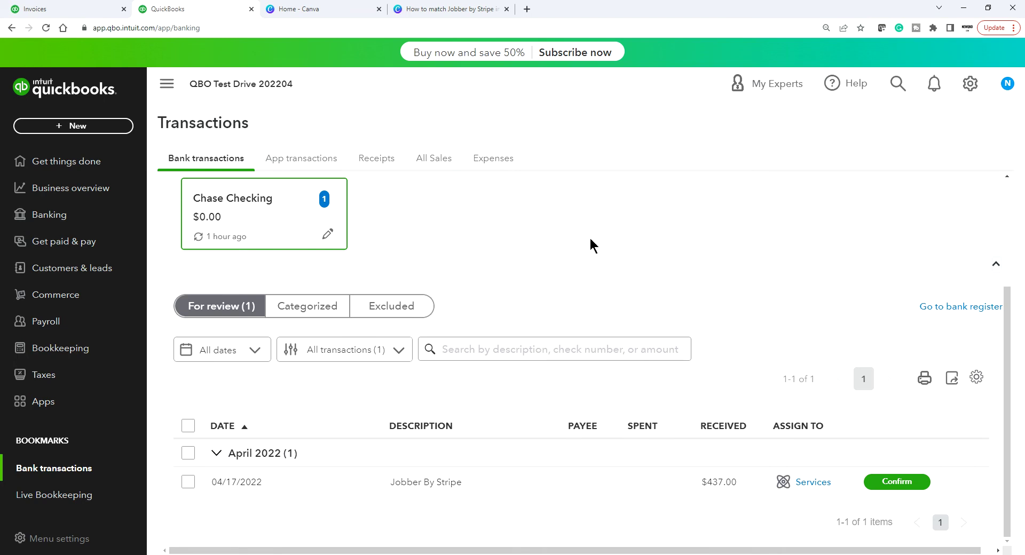
left_click(69, 9)
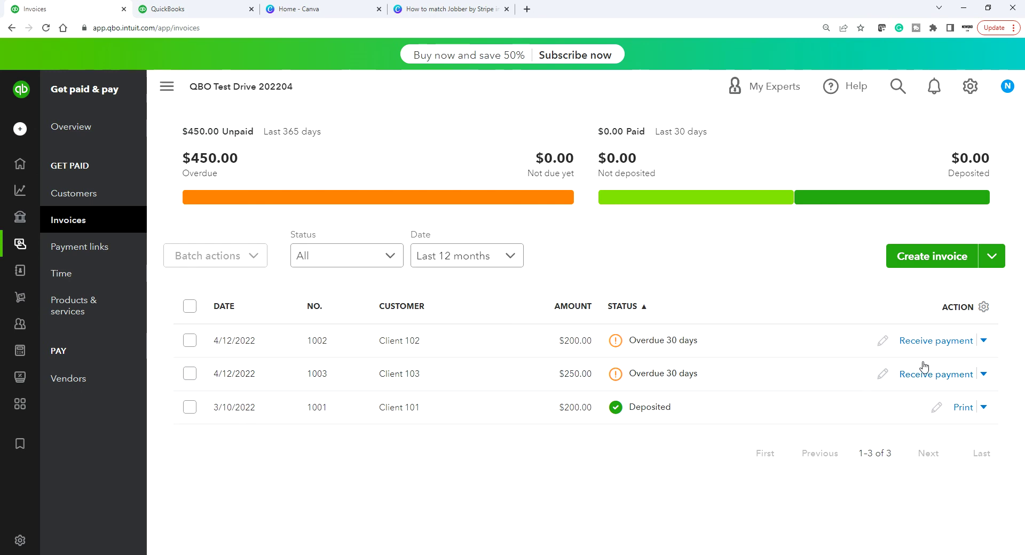
Receive full payments on invoices 1002 ($200.00, 04/17/2022, Jobber by Stripe) and 1003 ($250.00)
left_click(937, 346)
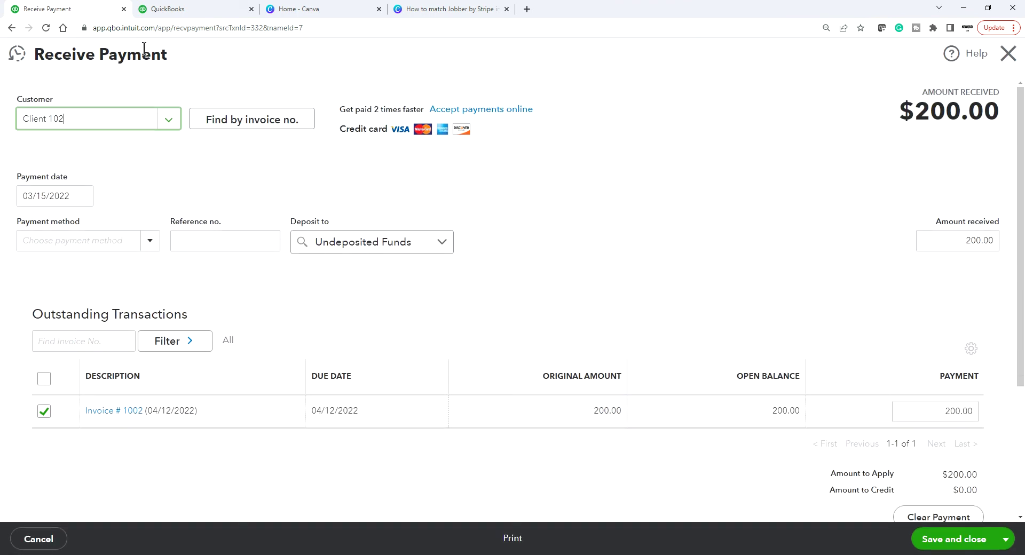
left_click(172, 8)
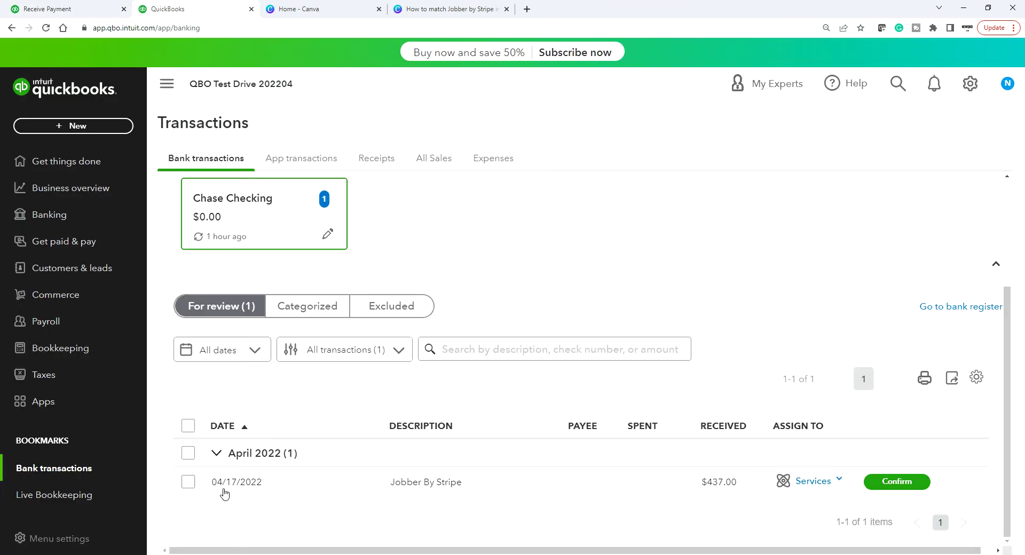
left_click(107, 9)
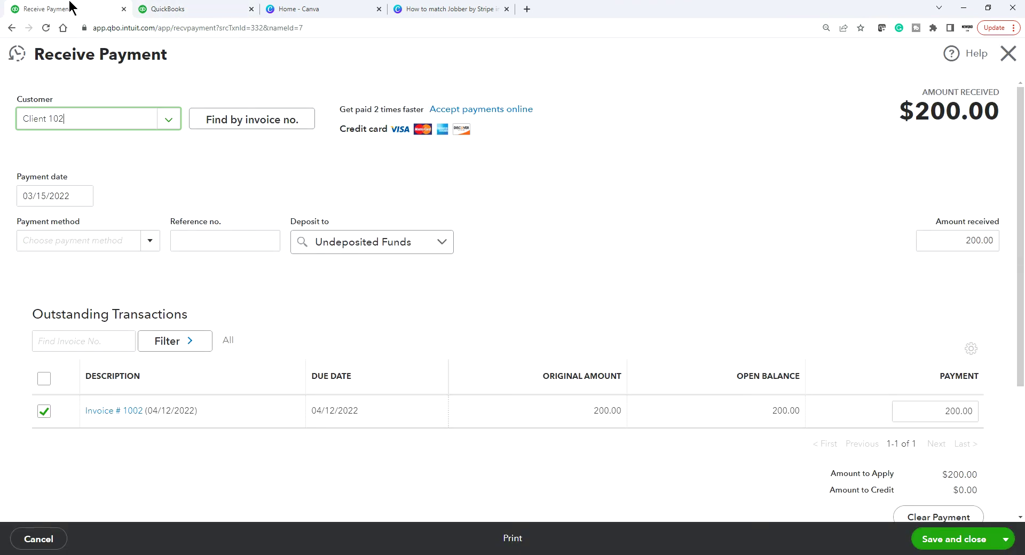
left_click(82, 196)
left_click(141, 231)
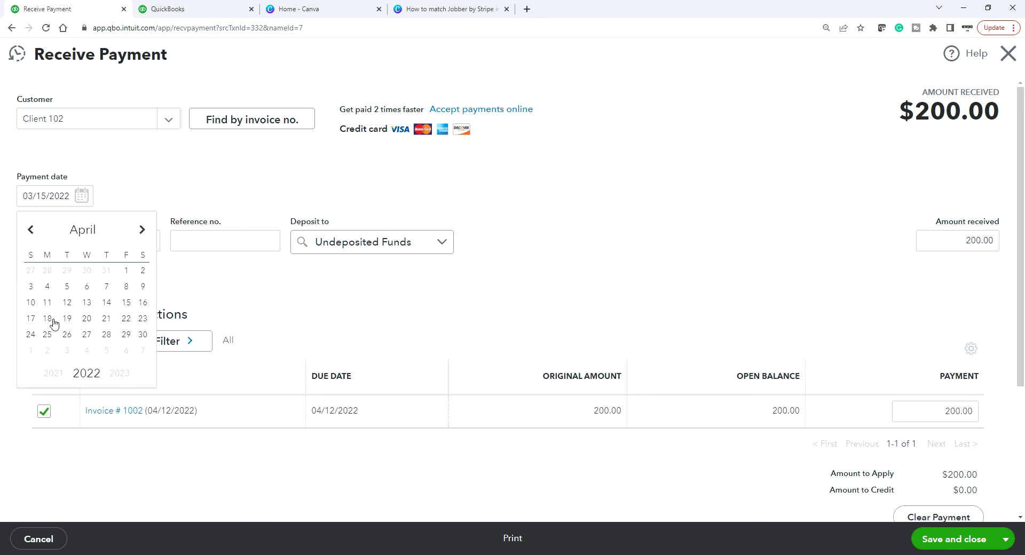
left_click(30, 320)
left_click(149, 245)
left_click(81, 361)
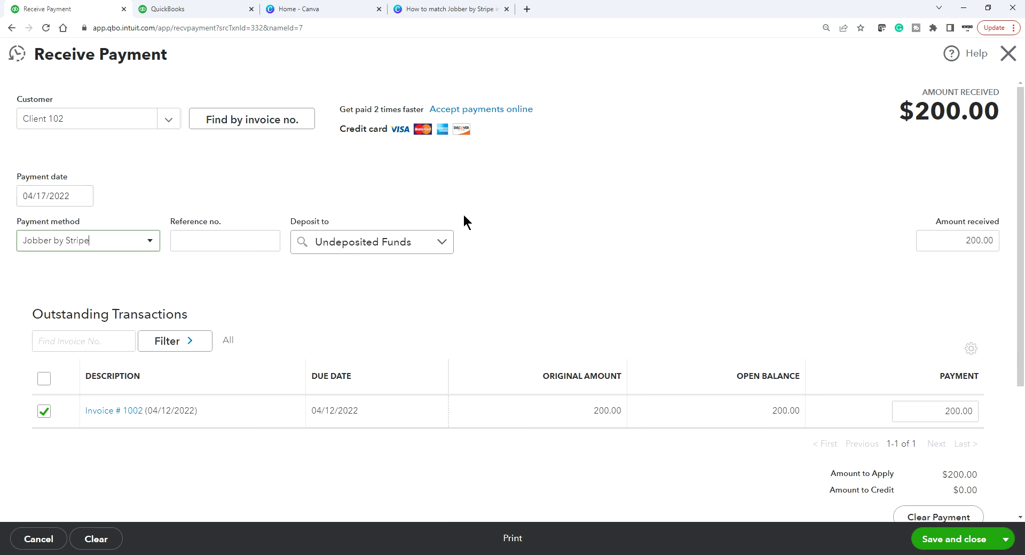
left_click(949, 540)
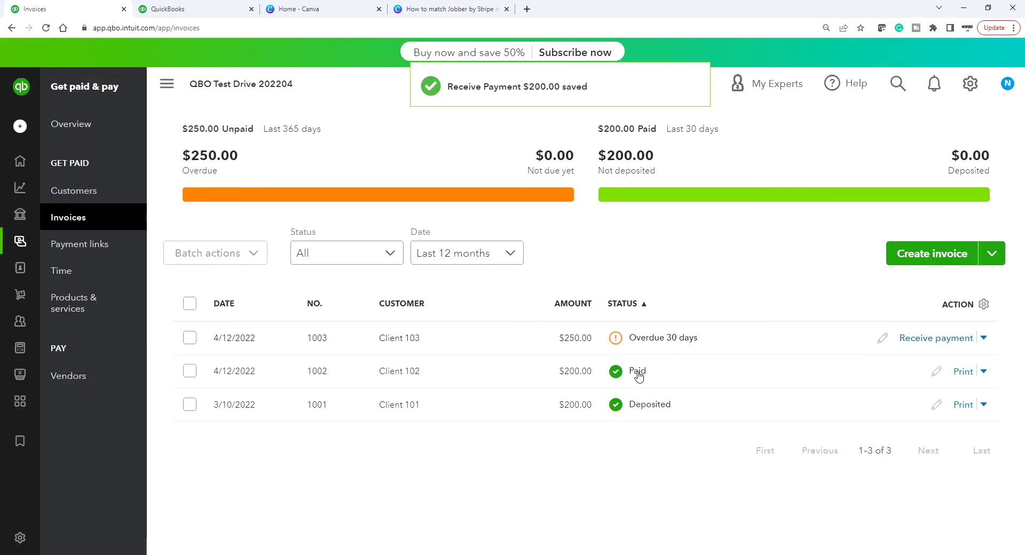
left_click(936, 338)
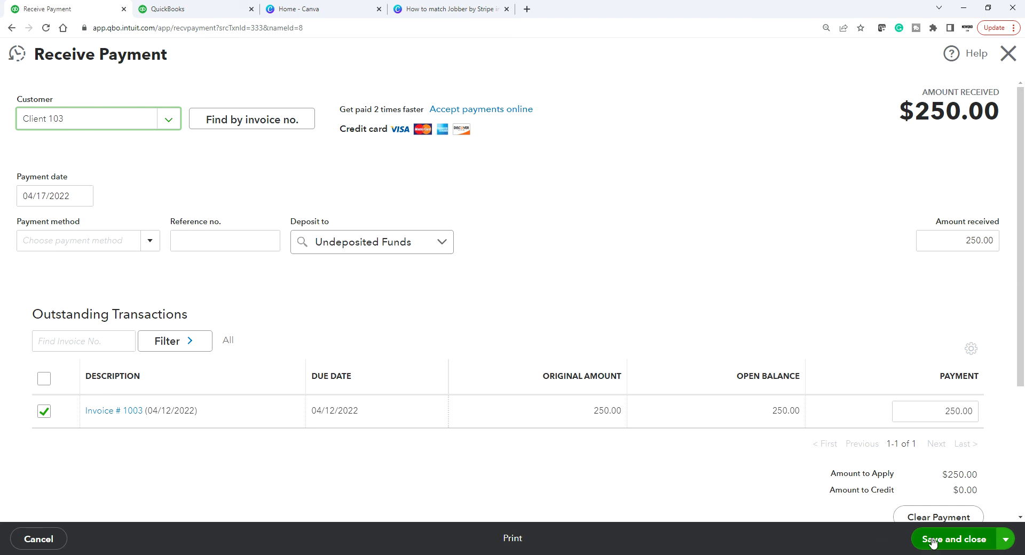
left_click(953, 540)
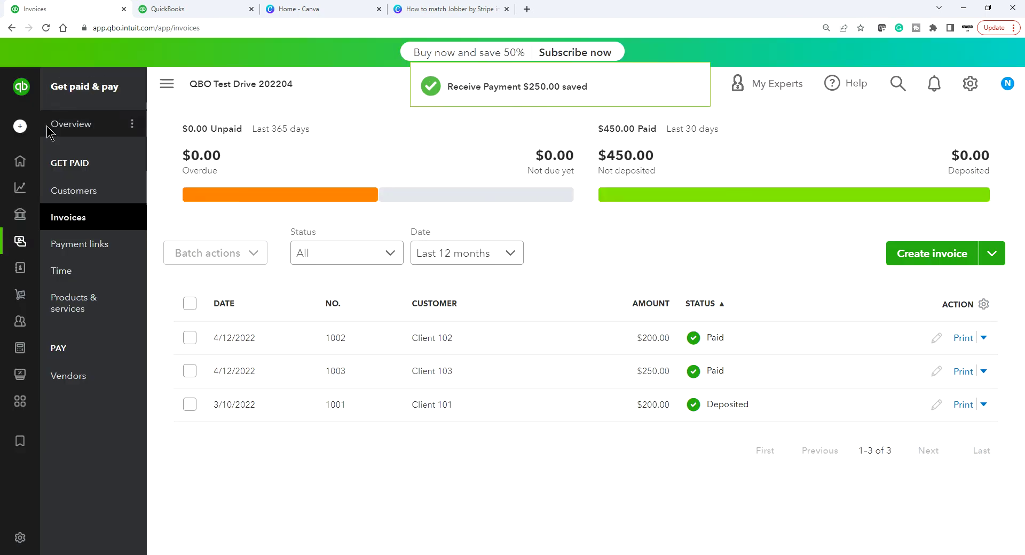
Start a new bank deposit including Client 102's and Client 103's payments
mouse_move(21, 144)
left_click(73, 126)
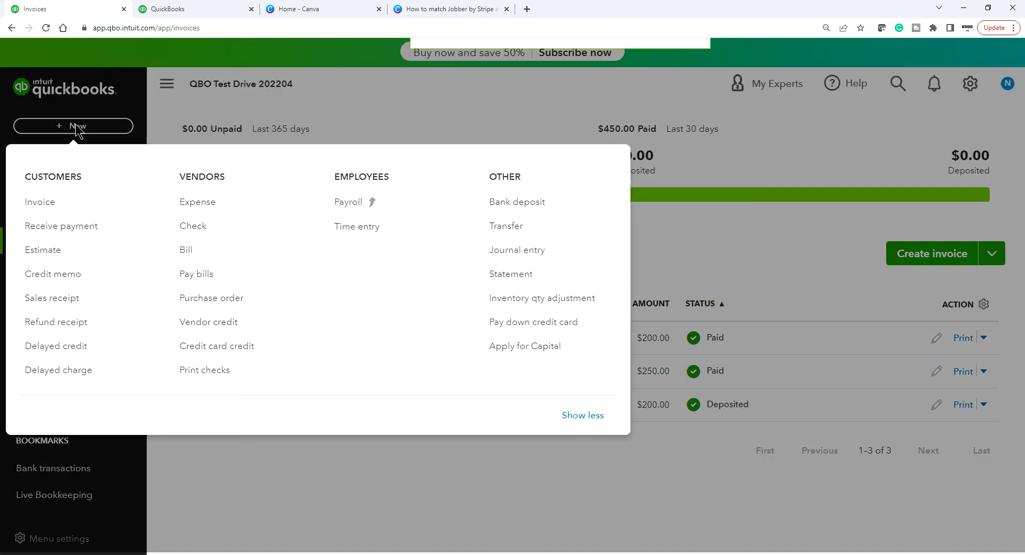
left_click(543, 205)
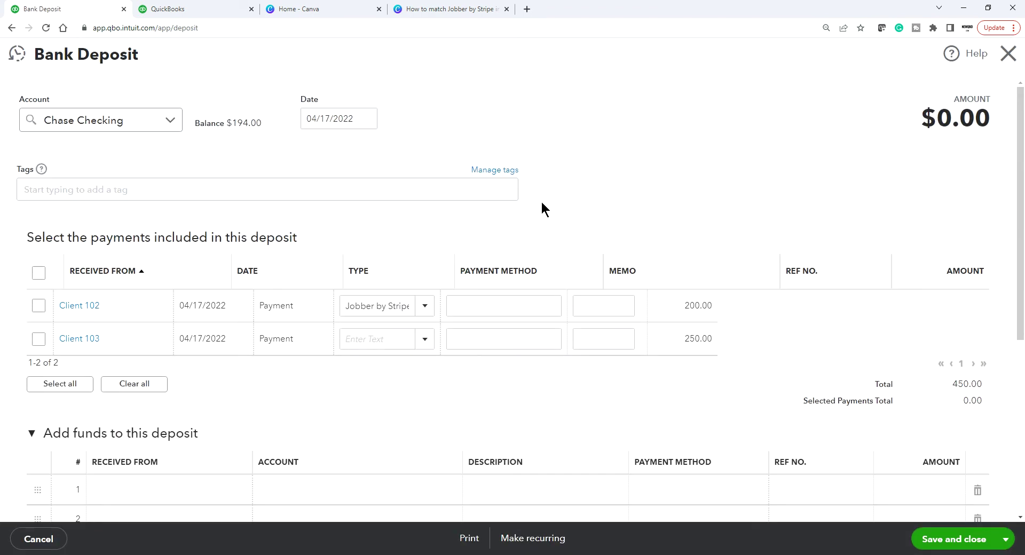
left_click(90, 120)
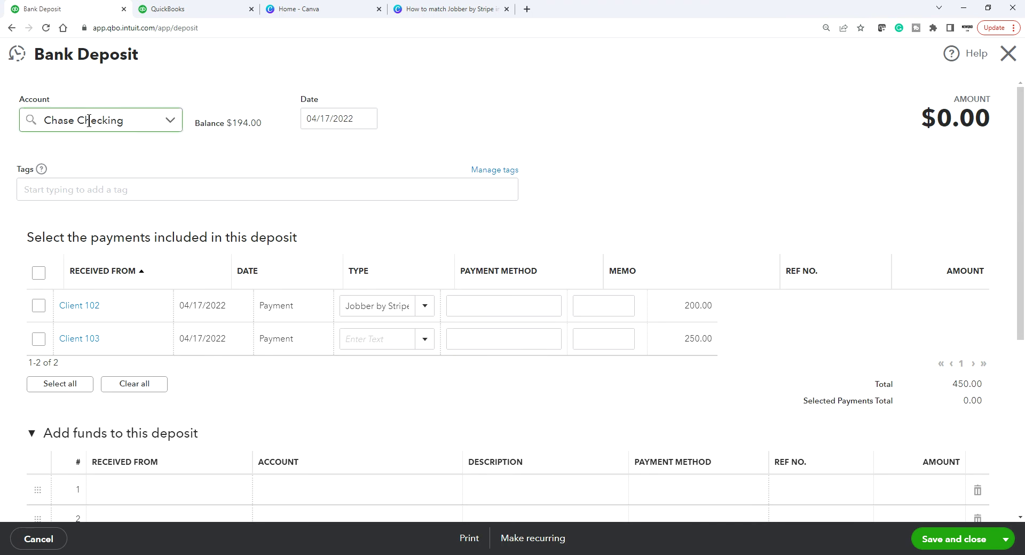
left_click(38, 306)
left_click(38, 339)
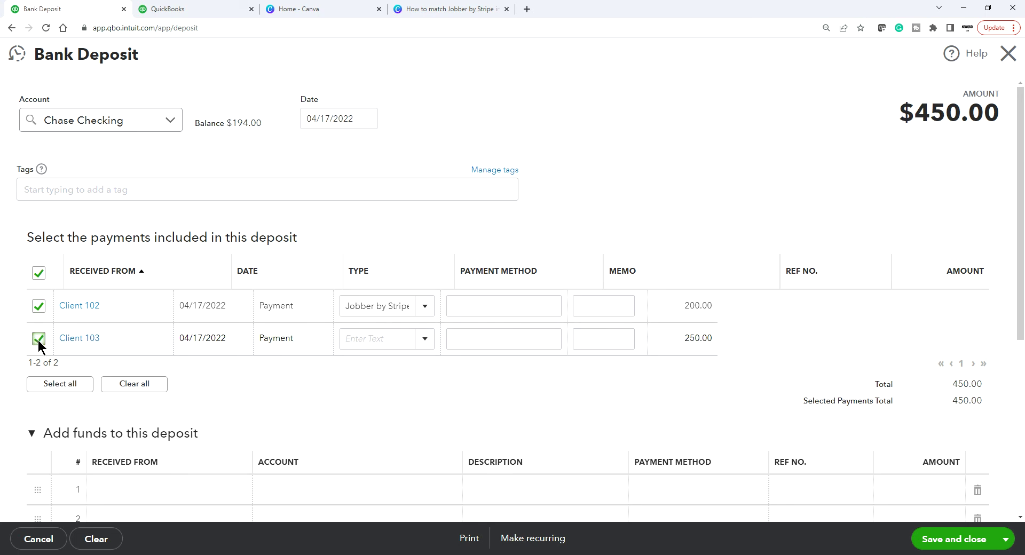
Compare the $437.00 Jobber By Stripe bank amount with the $450.00 deposit total
scroll(703, 348, "down", 1)
scroll(703, 355, "down", 2)
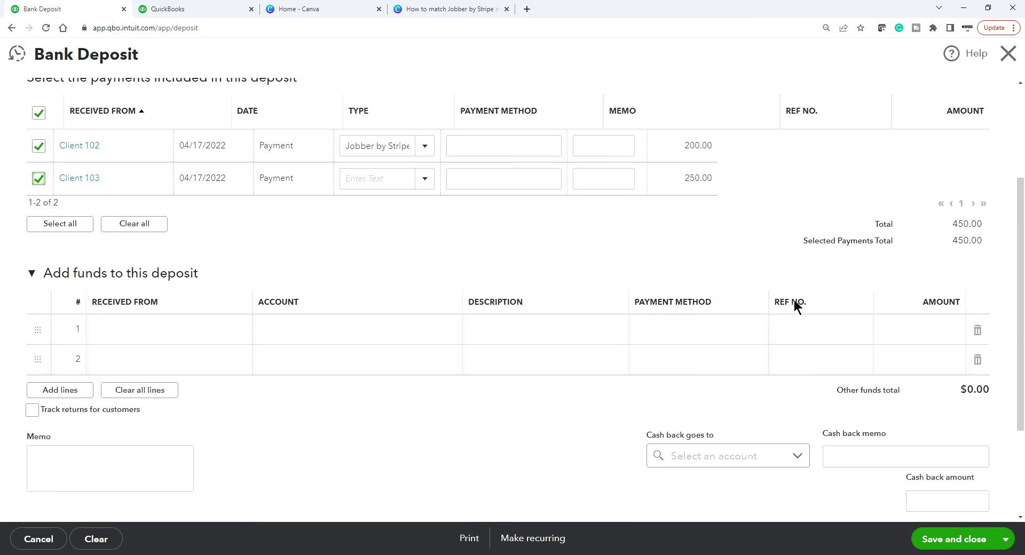
scroll(629, 380, "up", 3)
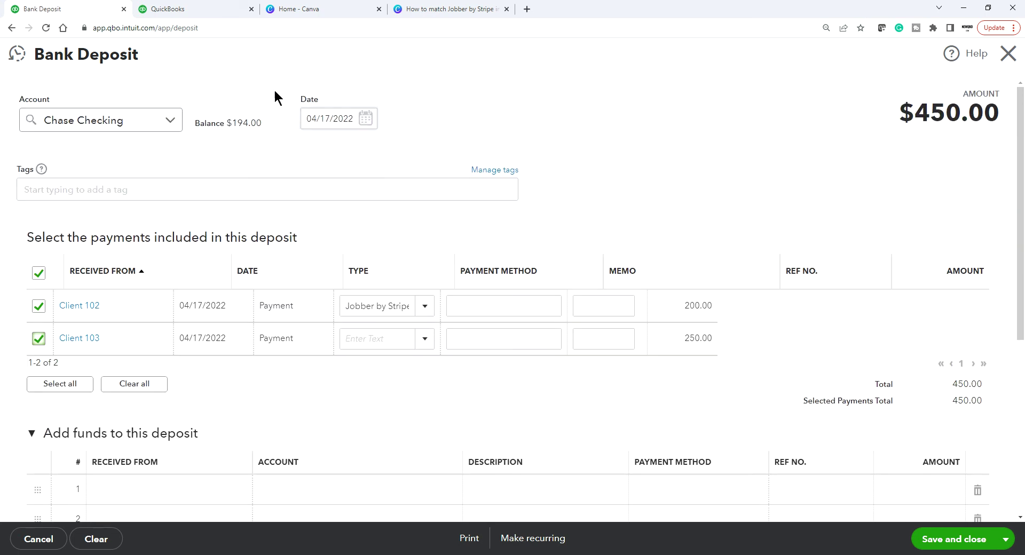
left_click(192, 8)
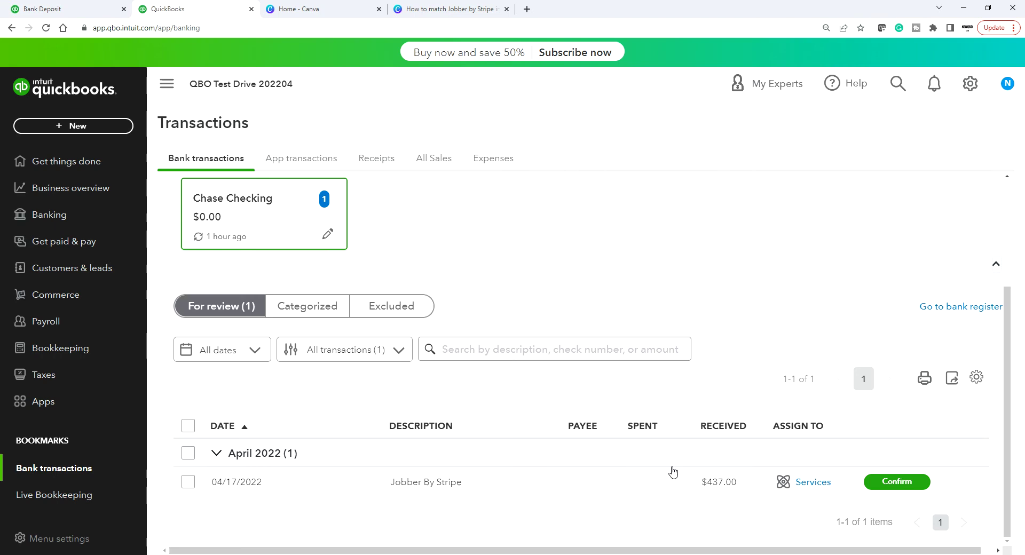
left_click(63, 9)
scroll(430, 353, "down", 3)
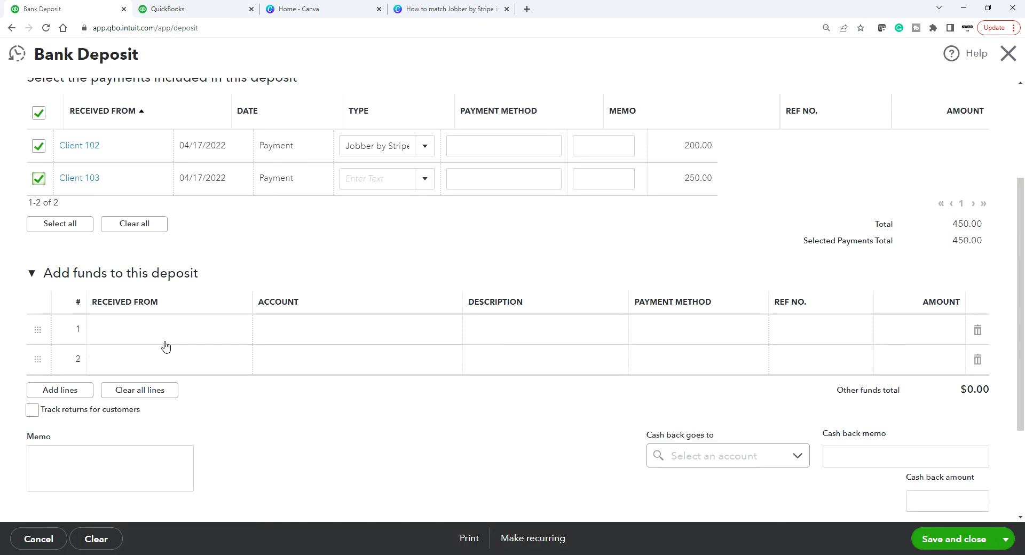
Set the fee line's payer to Stripe and account to Bank Charges: Merchant Fees
left_click(188, 337)
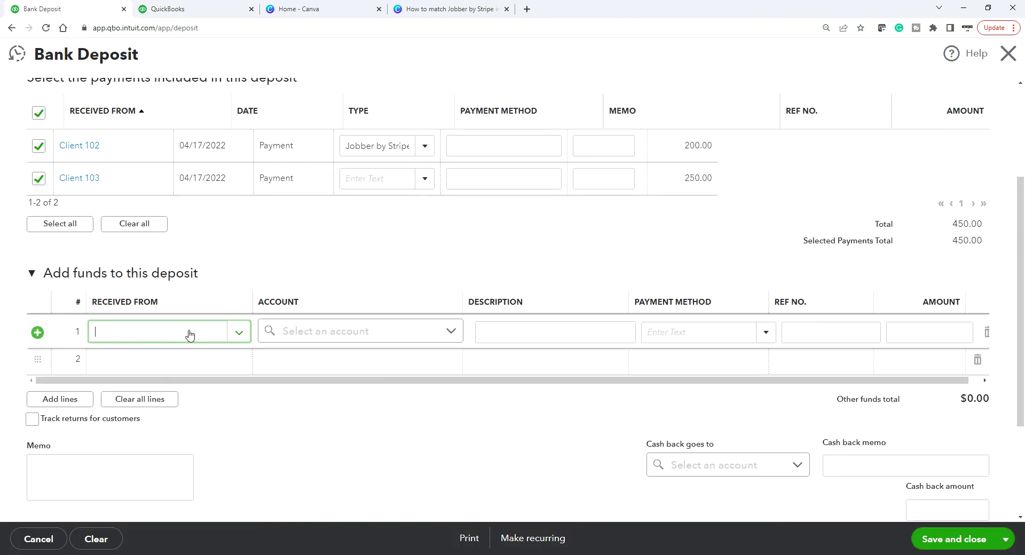
type("syt")
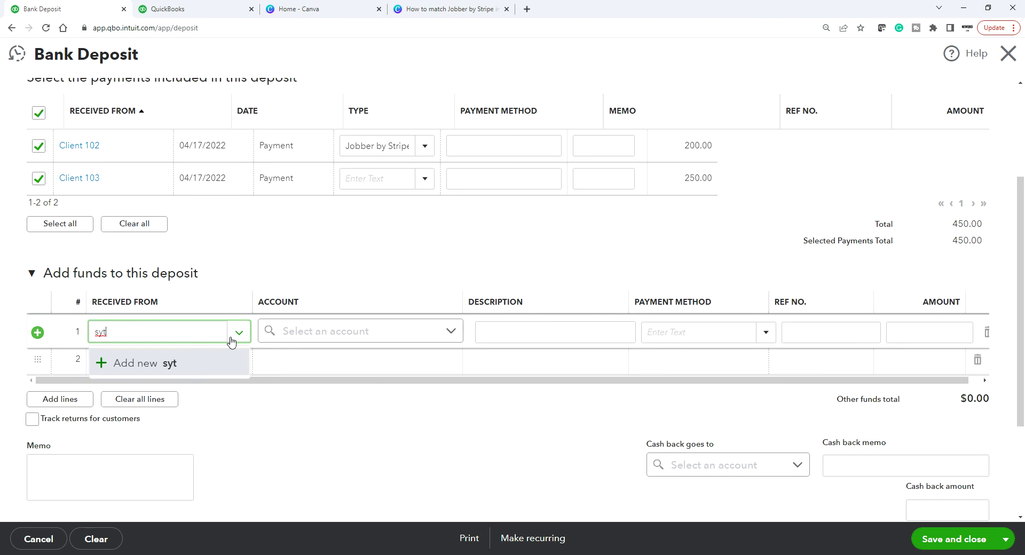
key("BackSpace")
key("BackSpace")
left_click(225, 387)
left_click(315, 331)
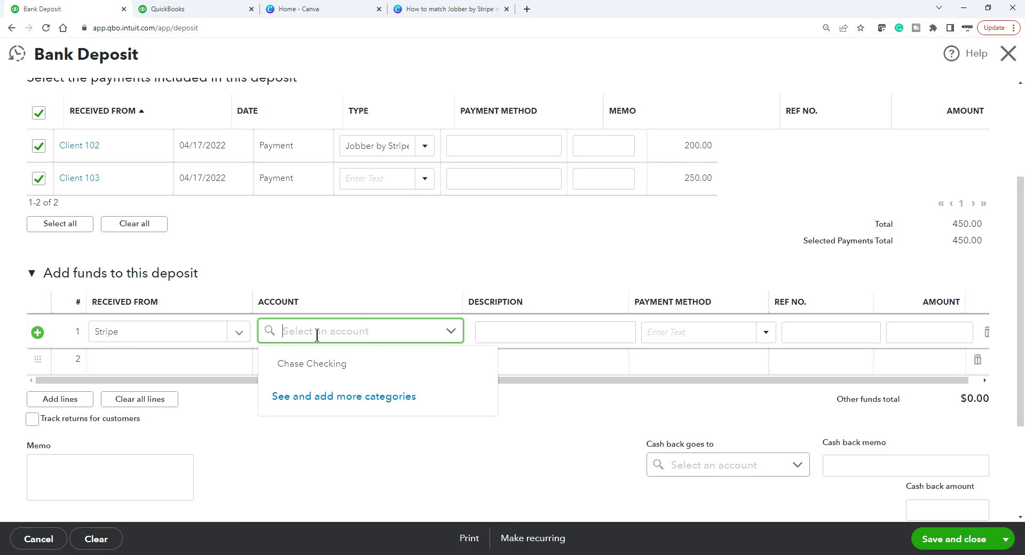
type("ba")
key("BackSpace")
key("BackSpace")
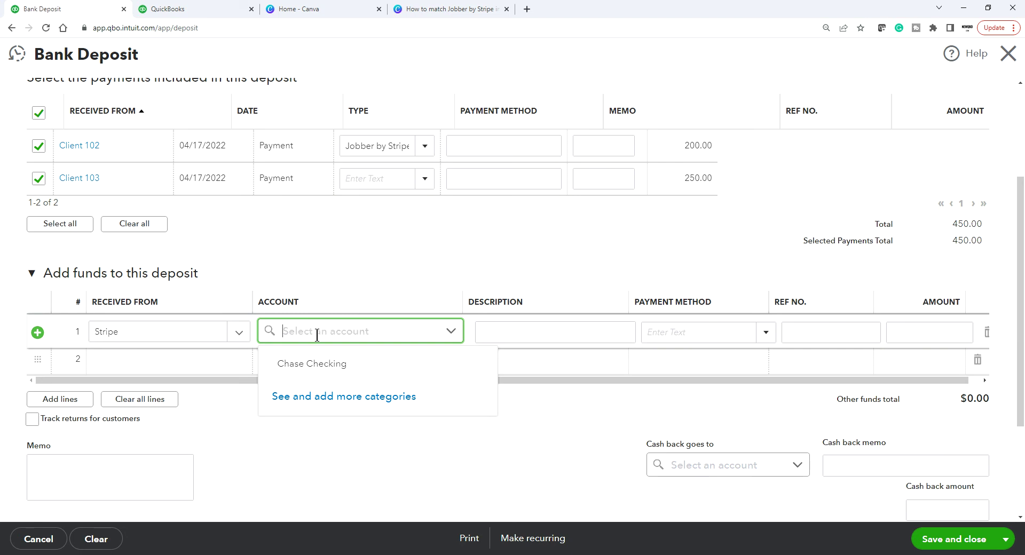
left_click(319, 398)
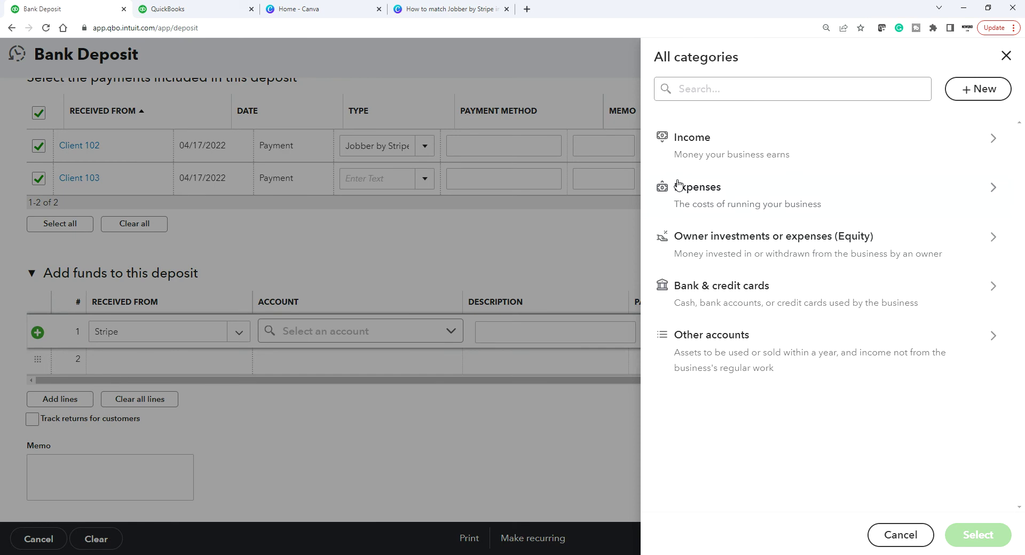
left_click(676, 189)
left_click(669, 209)
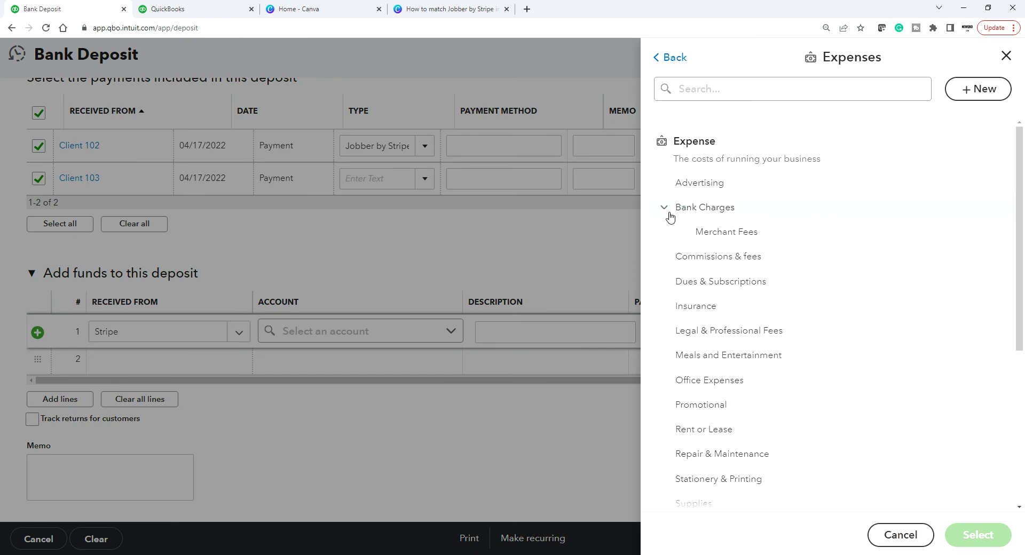
left_click(732, 237)
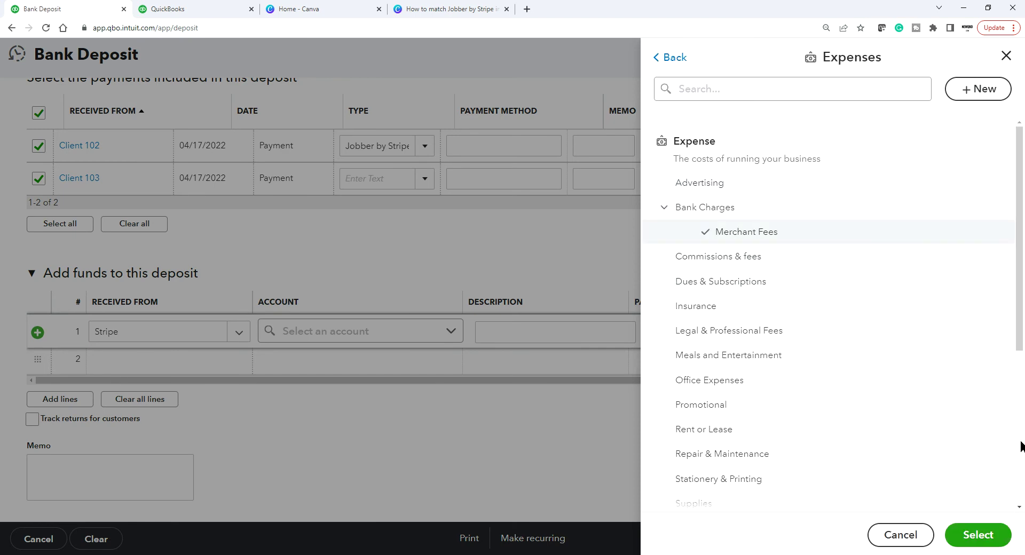
left_click(978, 534)
Set Jobber by Stripe as payment method on the fee line and Client 103's payment
left_click(764, 333)
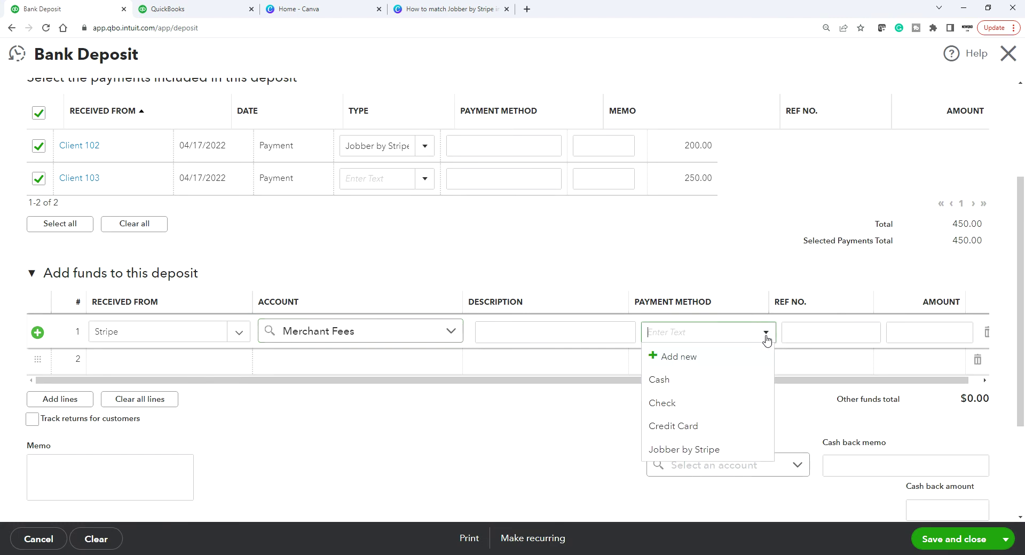
left_click(691, 450)
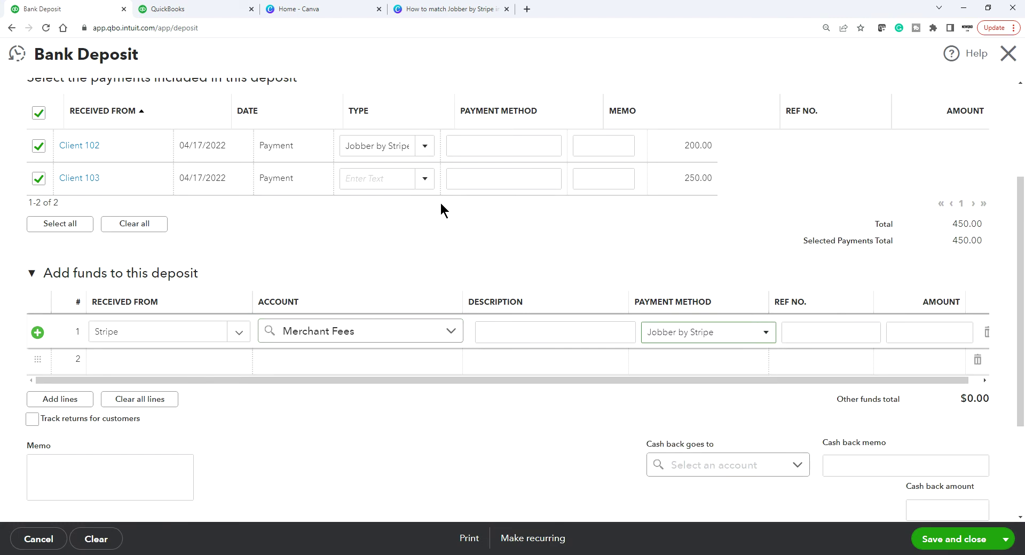
left_click(419, 178)
left_click(387, 298)
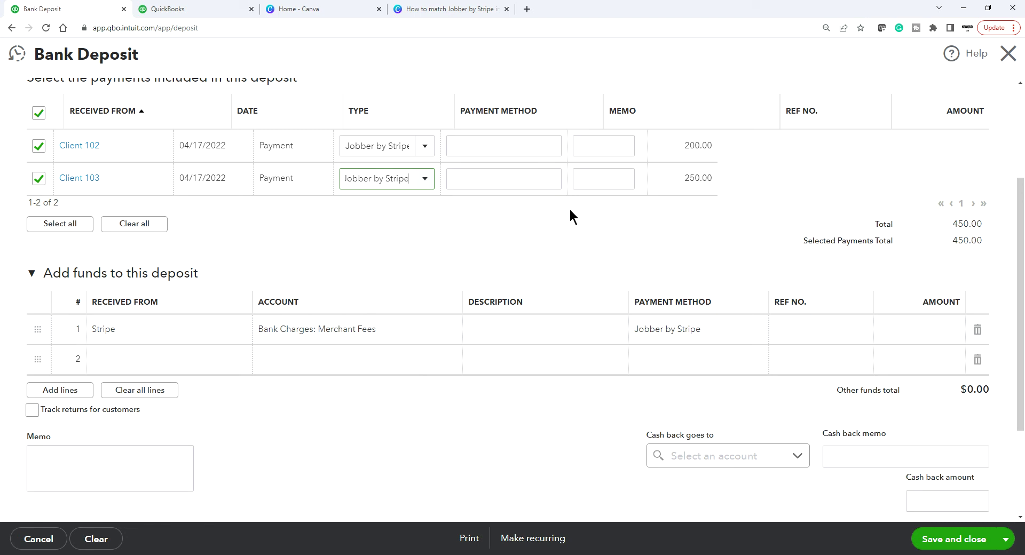
Enter -13.00 as the fee amount so the deposit totals $437.00
left_click(942, 334)
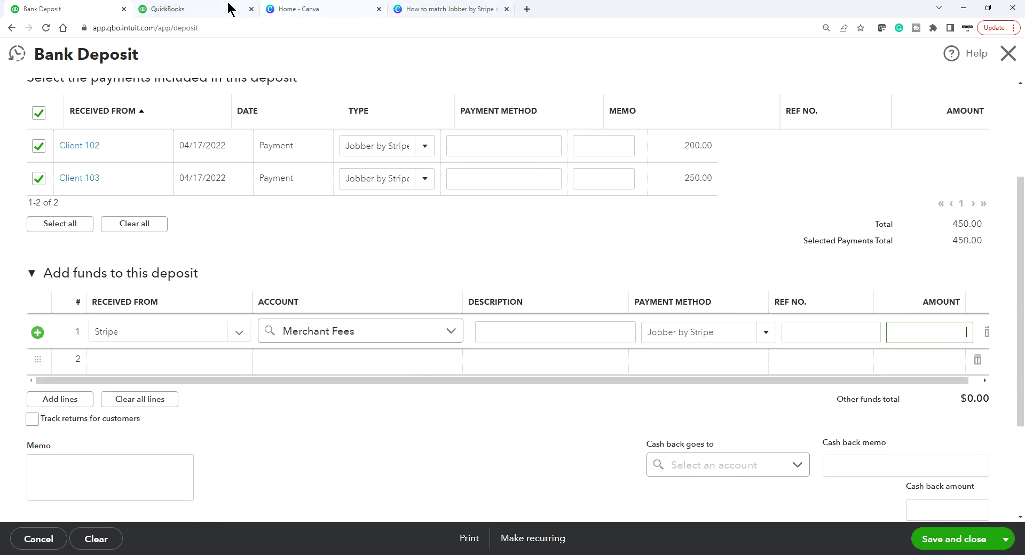
left_click(197, 7)
left_click(43, 9)
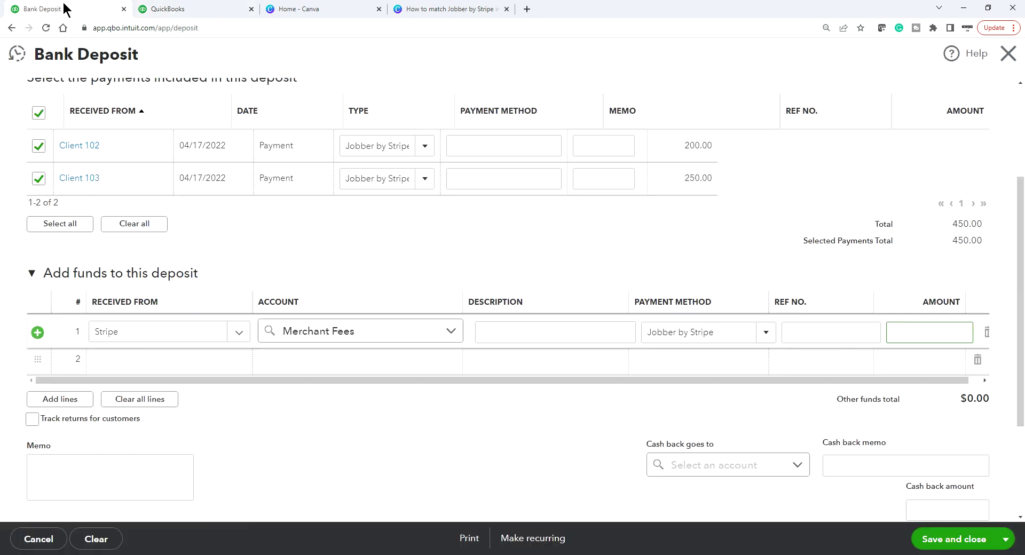
left_click(934, 332)
type("-13.")
left_click(733, 404)
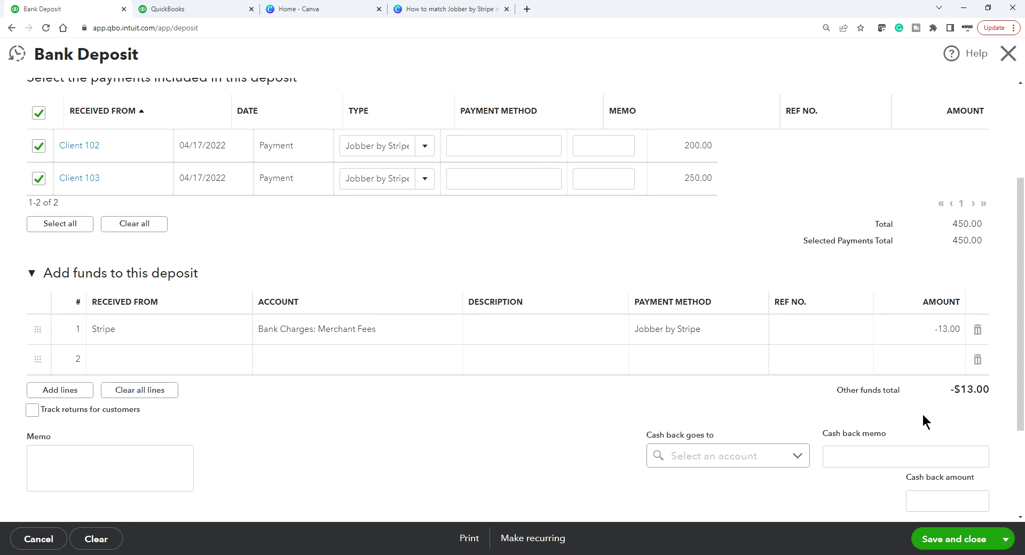
scroll(931, 427, "down", 3)
scroll(926, 320, "up", 6)
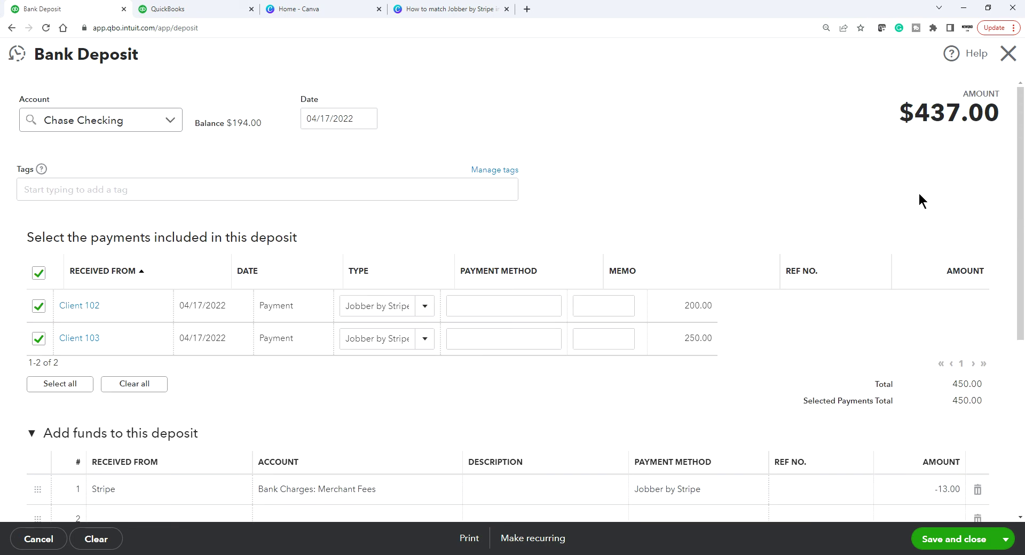
Save the 04/17/2022 $437.00 Stripe deposit and find it as the match for the Jobber By Stripe bank transaction
left_click(961, 544)
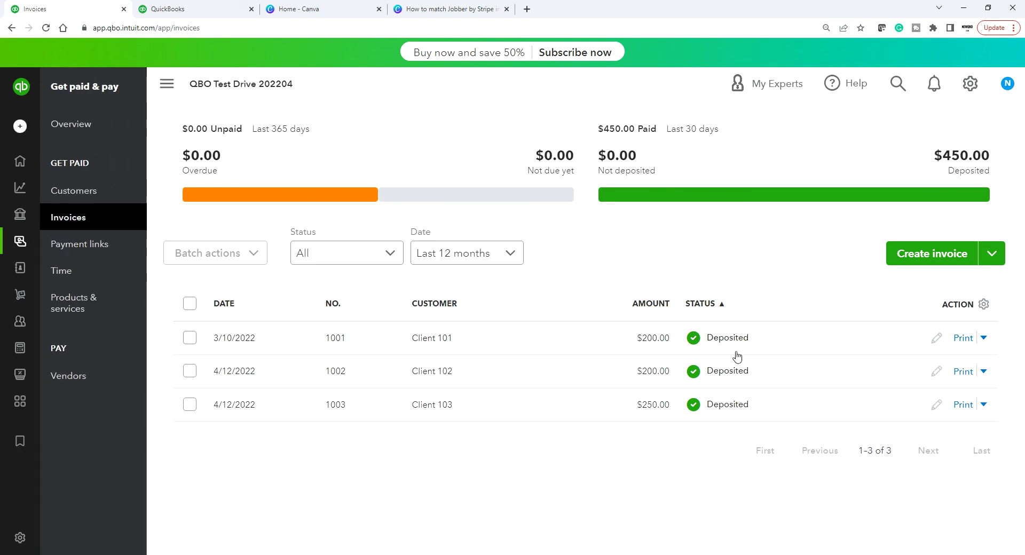
left_click(201, 7)
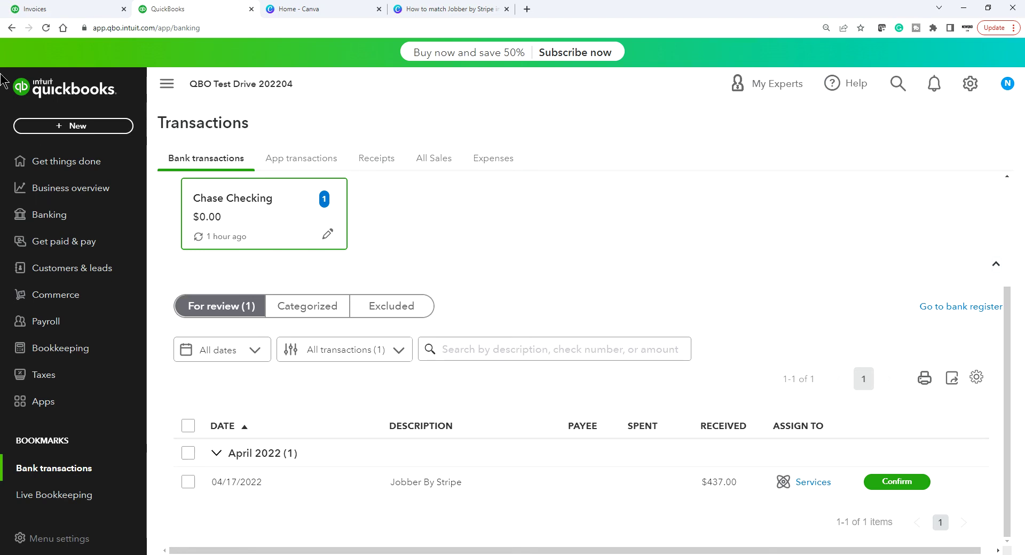
left_click(46, 27)
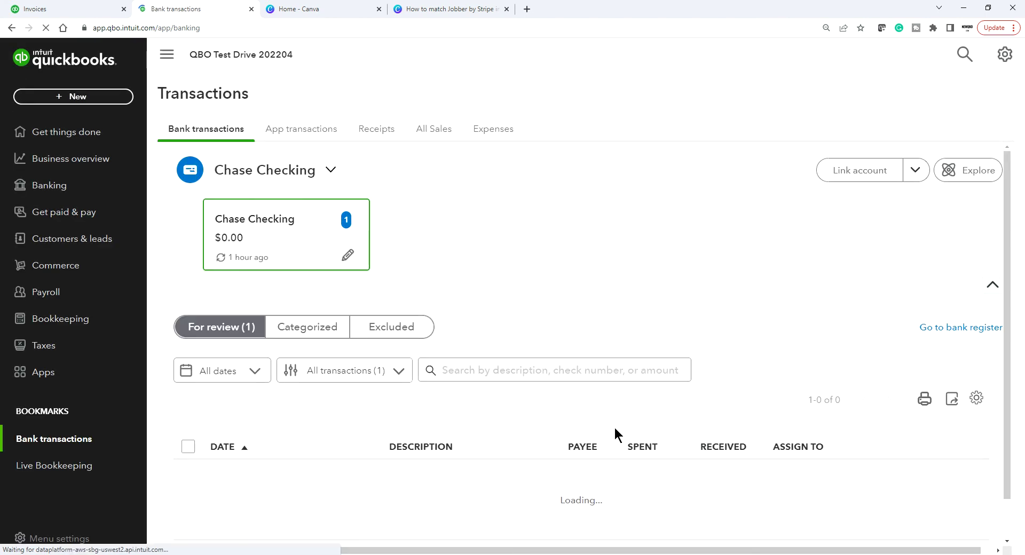
scroll(660, 494, "down", 1)
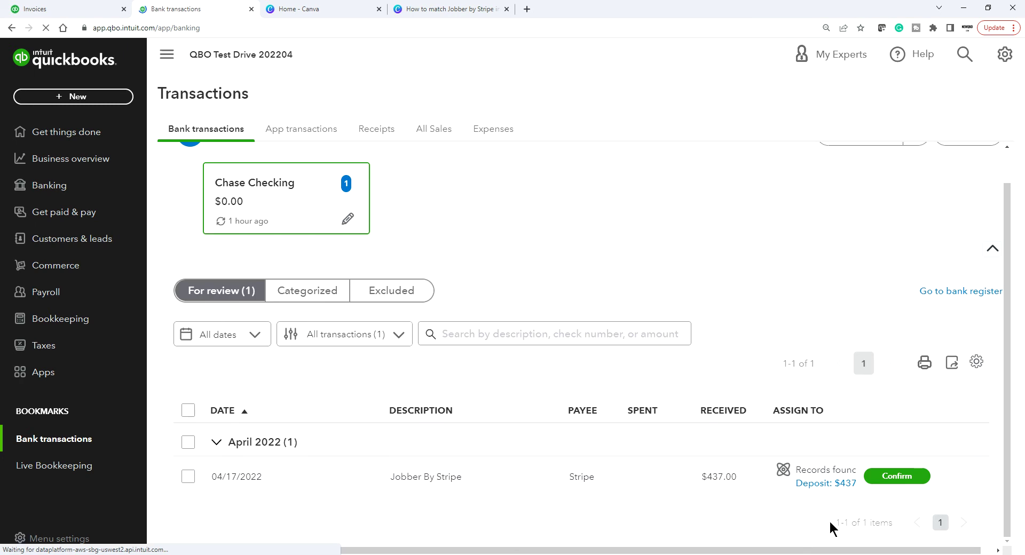
left_click(665, 511)
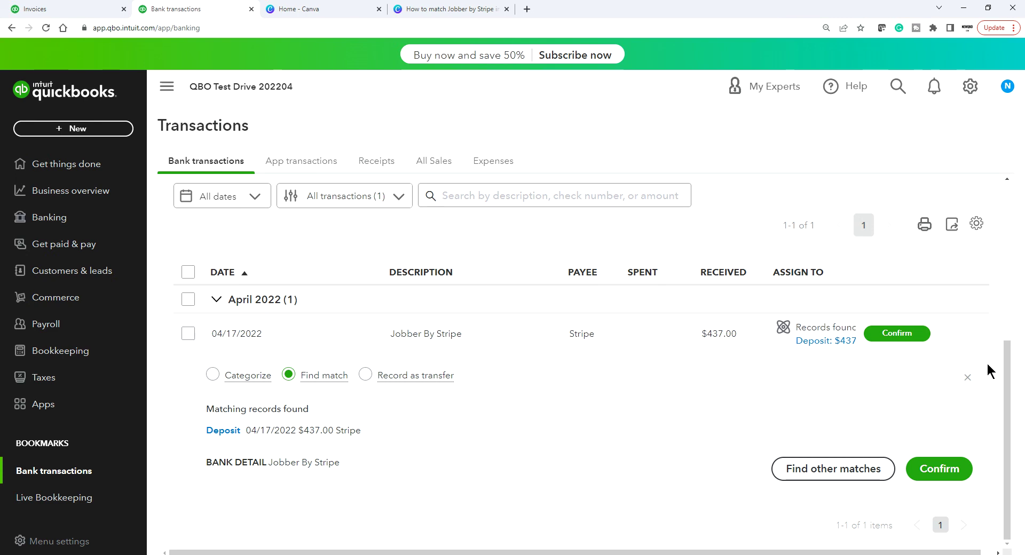
Confirm the match between the $437.00 Jobber By Stripe bank transaction and its deposit
left_click(967, 377)
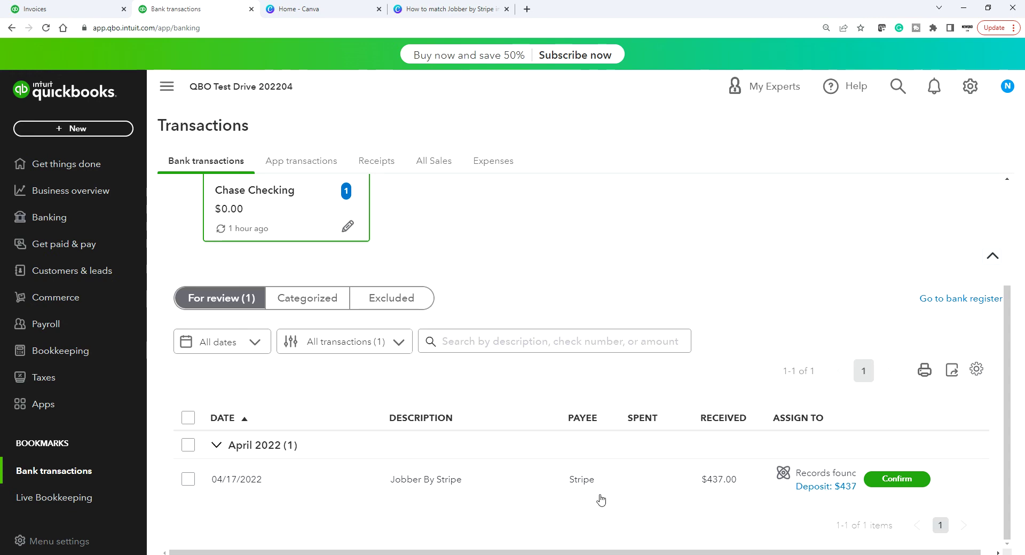
left_click(618, 485)
scroll(619, 486, "down", 3)
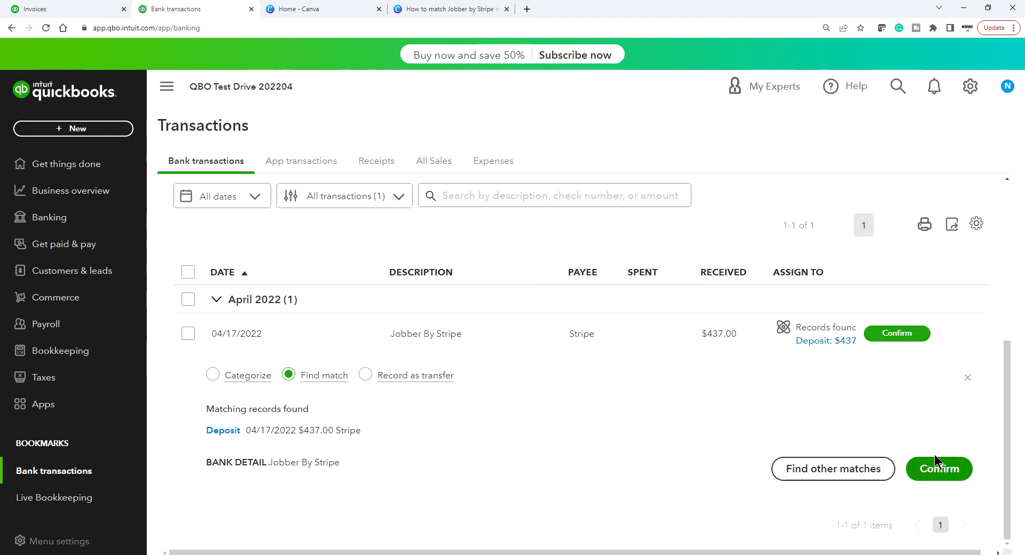
left_click(939, 472)
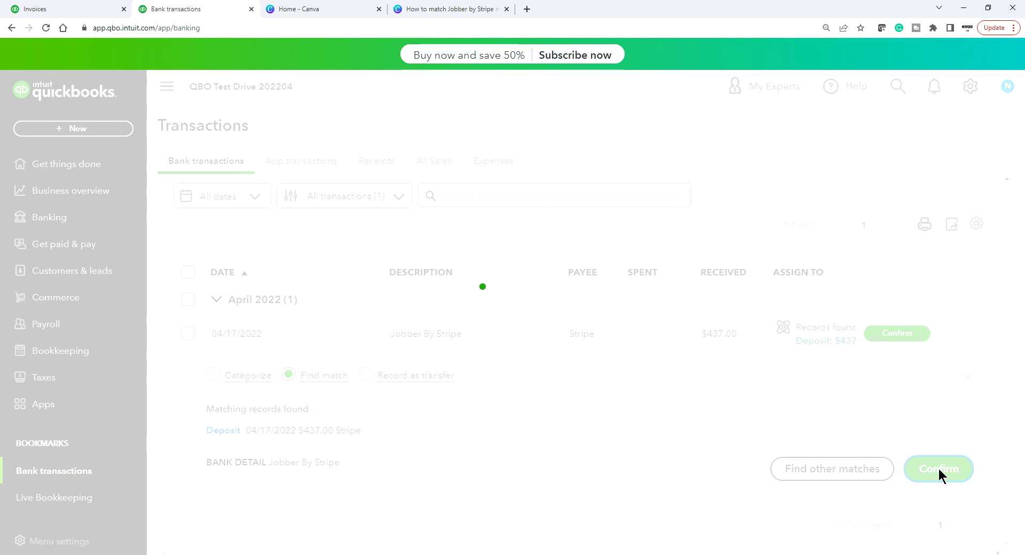
scroll(497, 393, "up", 3)
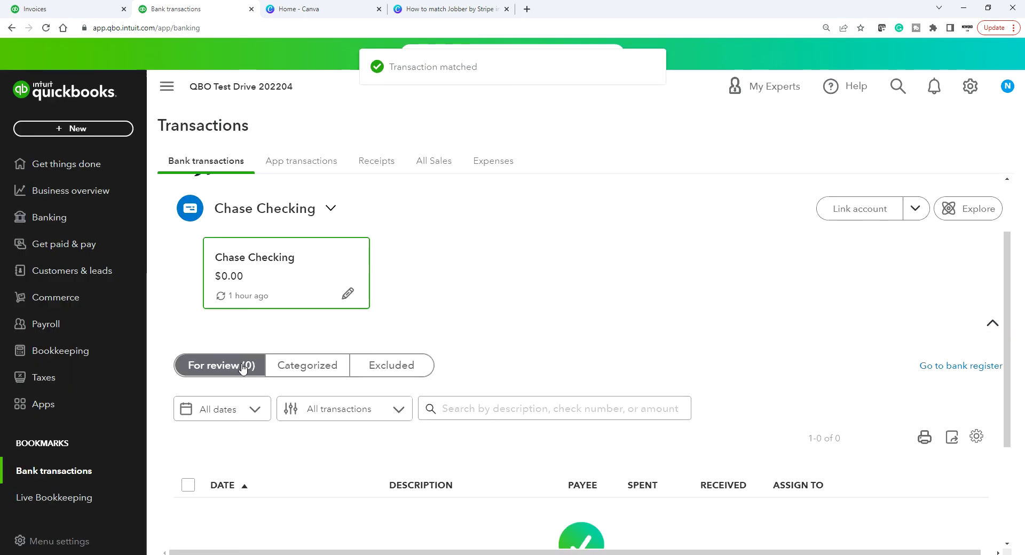
Check the Categorized transactions and that all three invoices show Deposited, then present the Canva title slide full screen
left_click(320, 366)
scroll(608, 385, "down", 2)
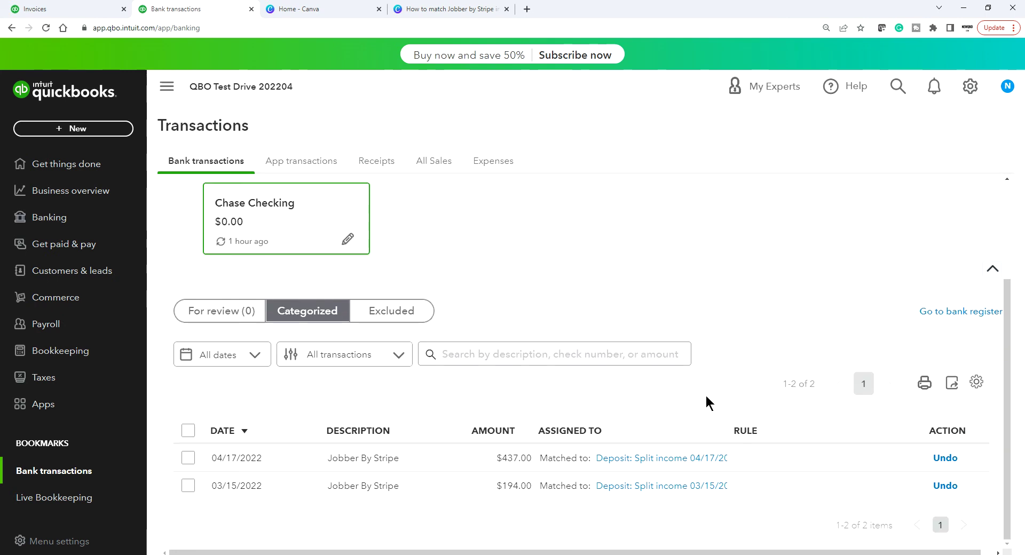
scroll(706, 396, "up", 2)
left_click(60, 9)
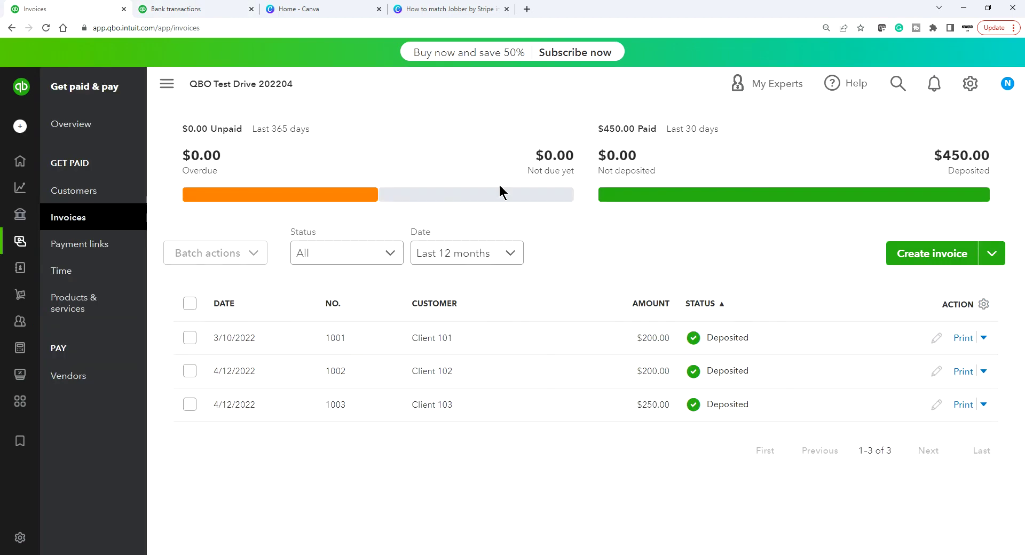
left_click(425, 7)
left_click(958, 535)
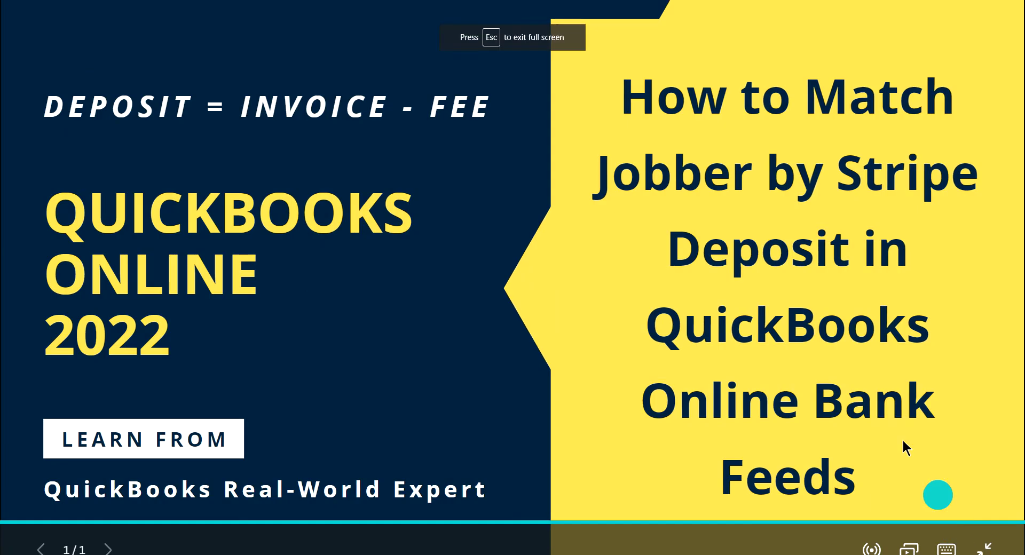